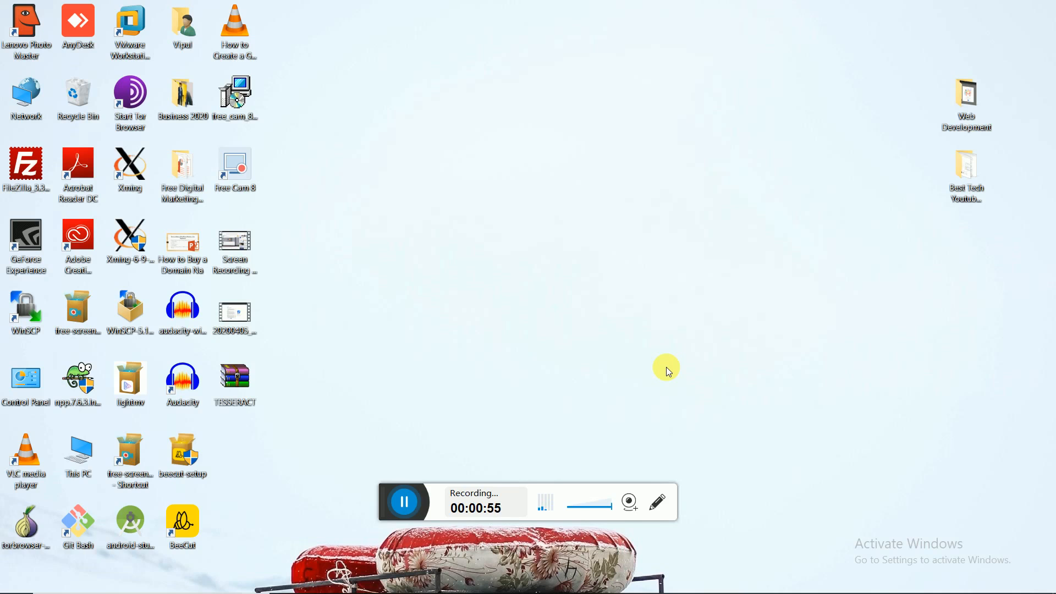
- Open digitalvipul.com in Chrome, then select its address in the address bar
left_click(426, 582)
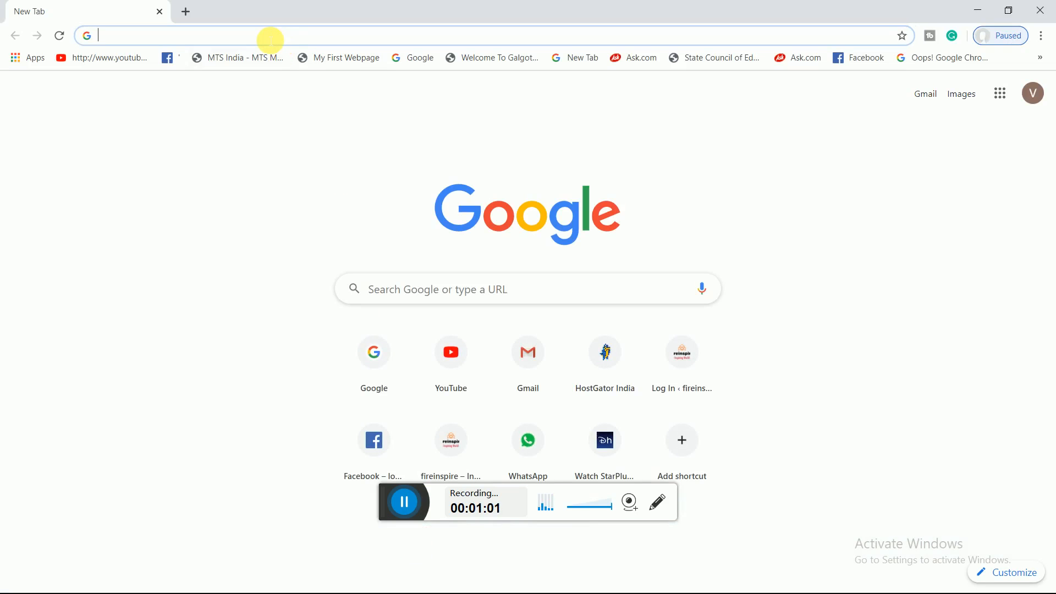
type("www.f")
key("BackSpace")
key("BackSpace")
type("digitalvipul.com")
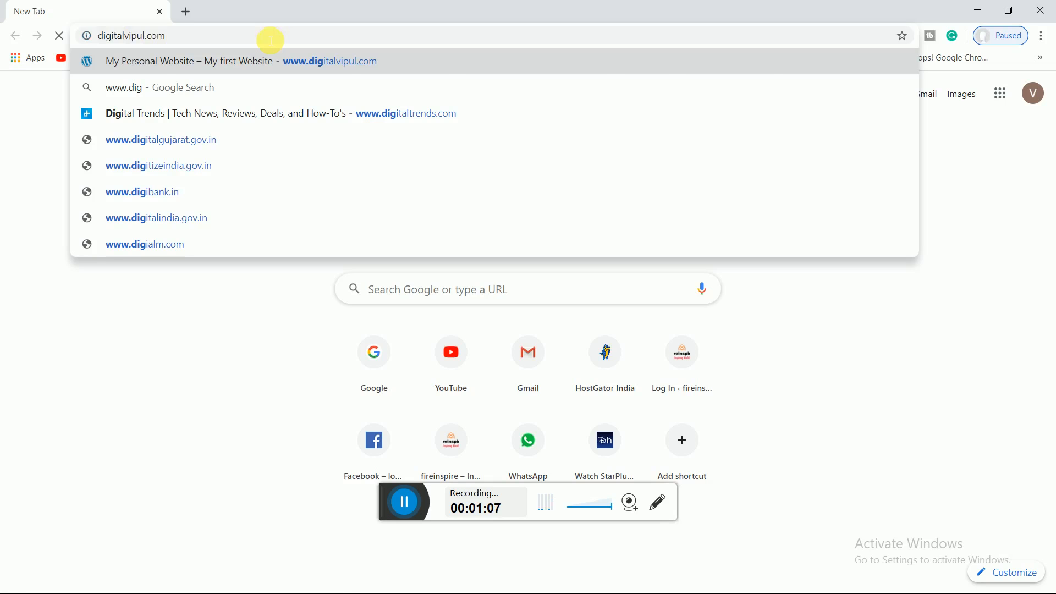
key("Return")
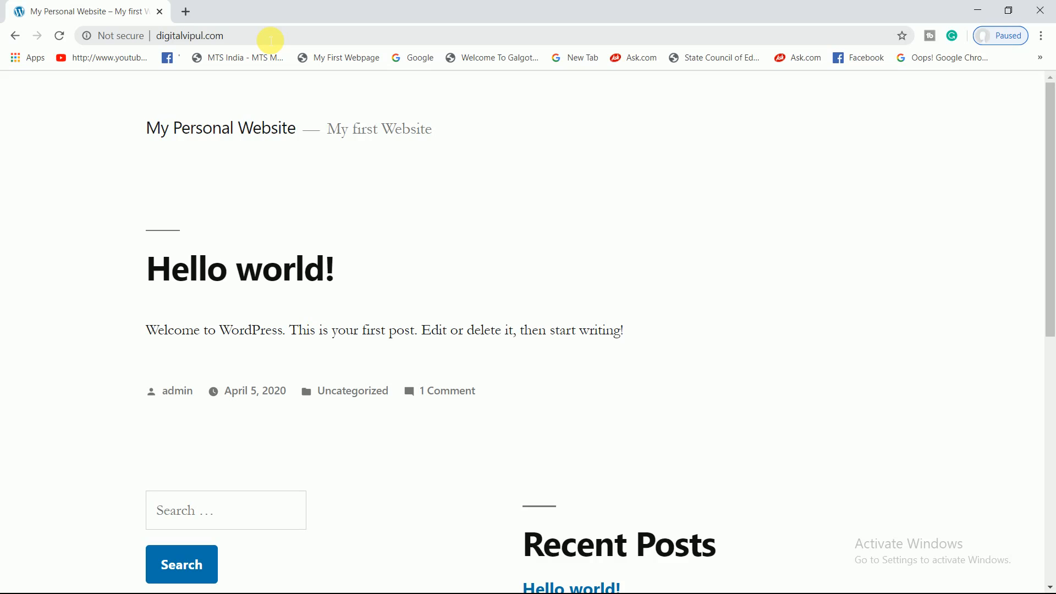
left_click(271, 40)
left_click(270, 40)
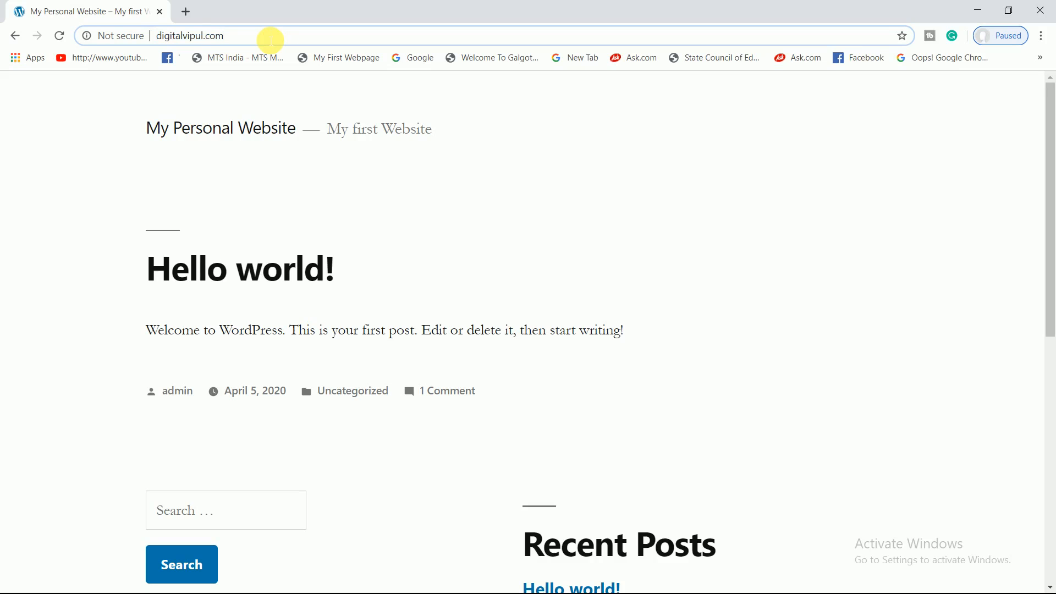
- Go to digitalvipul.com/wp-admin and log in as admin with the account password
type("/")
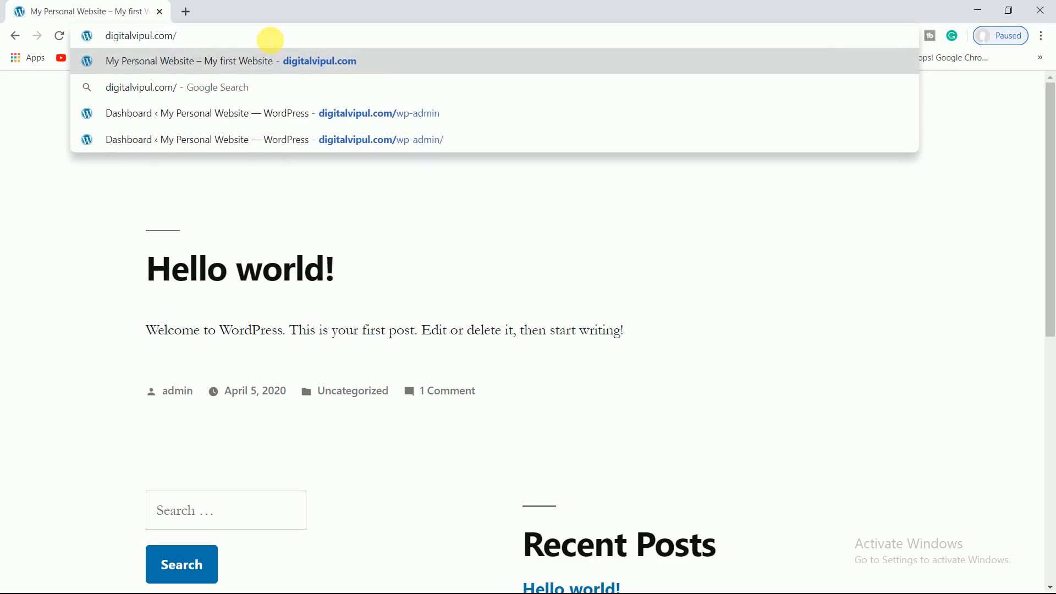
type("wp")
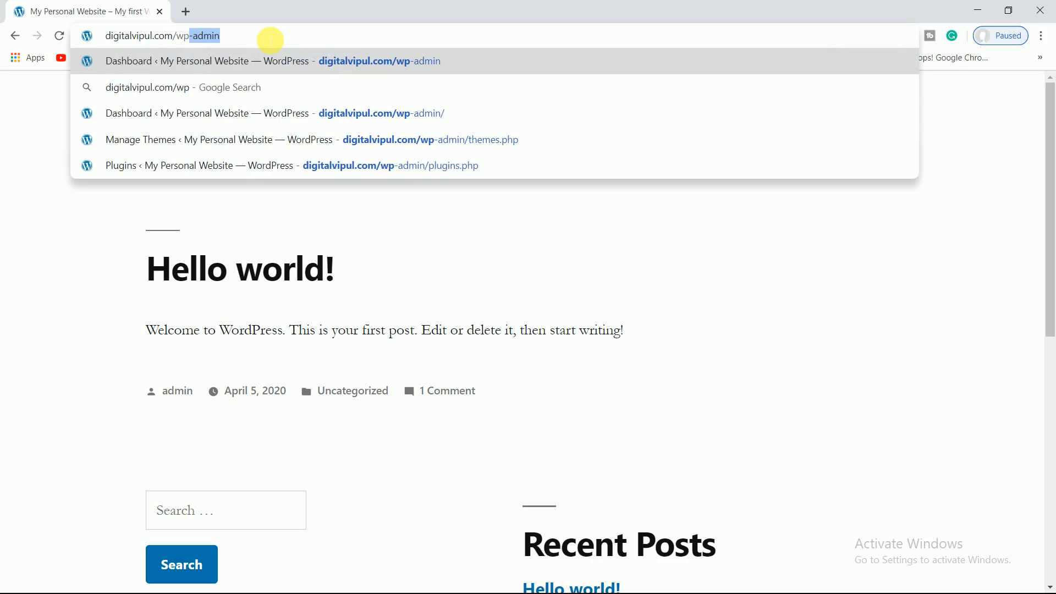
key("Return")
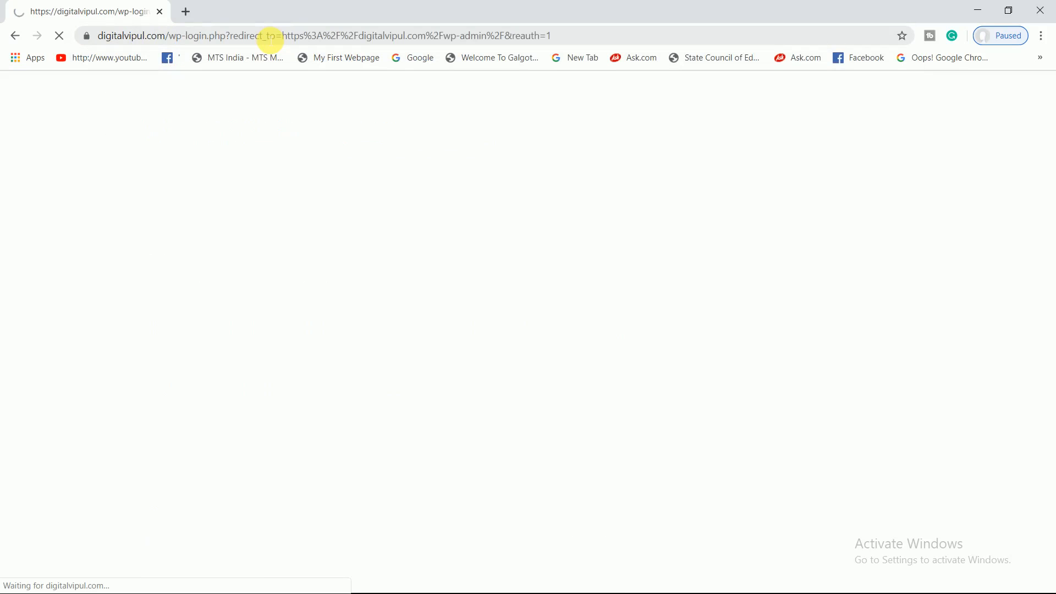
type("admin")
key("Tab")
type("•••••••")
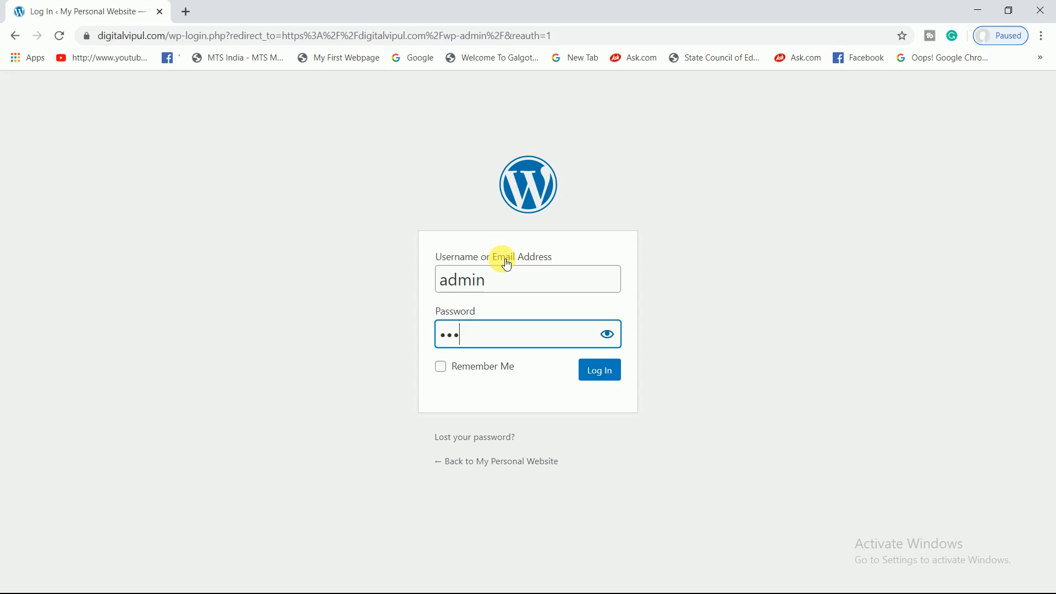
type("••••••••")
left_click(591, 374)
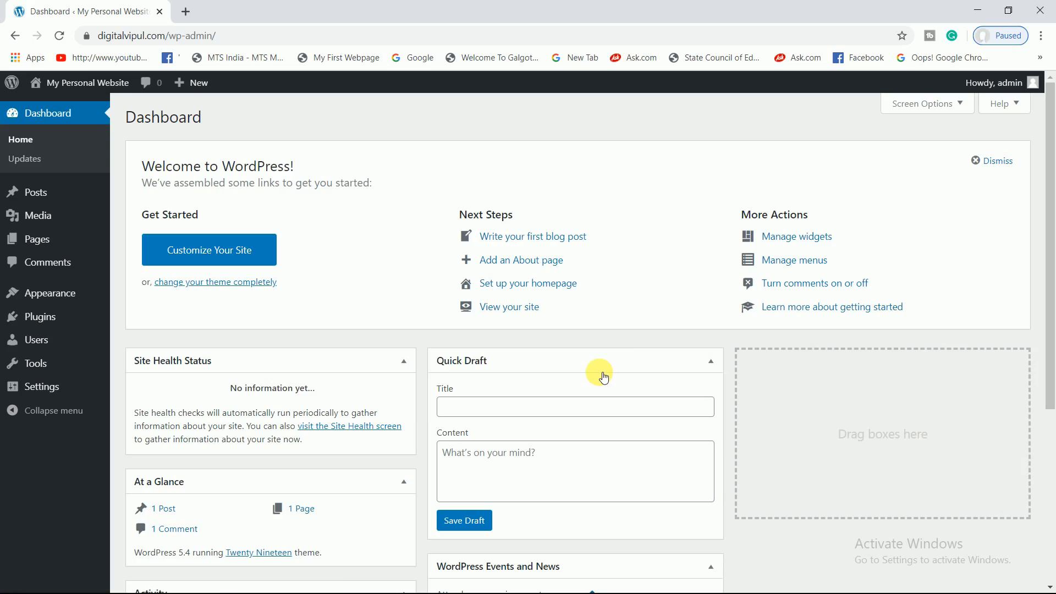
mouse_move(79, 80)
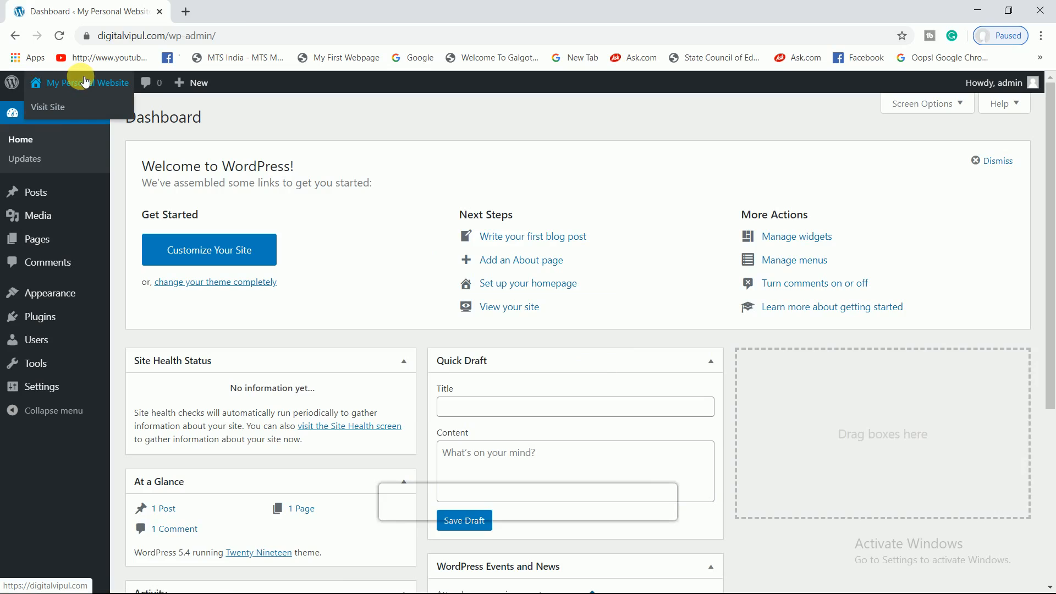
left_click(55, 108)
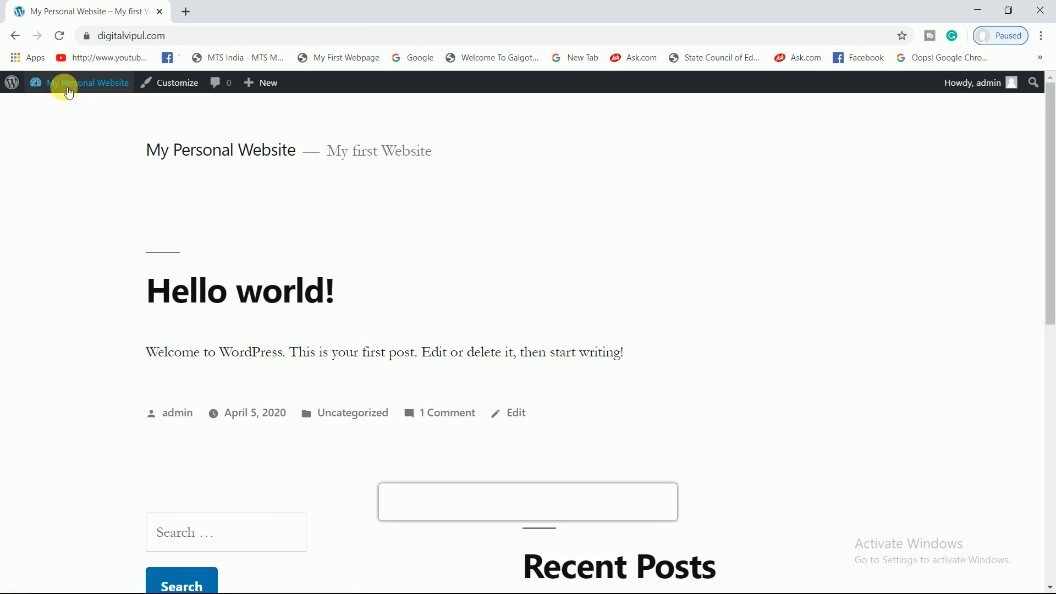
mouse_move(54, 82)
left_click(56, 108)
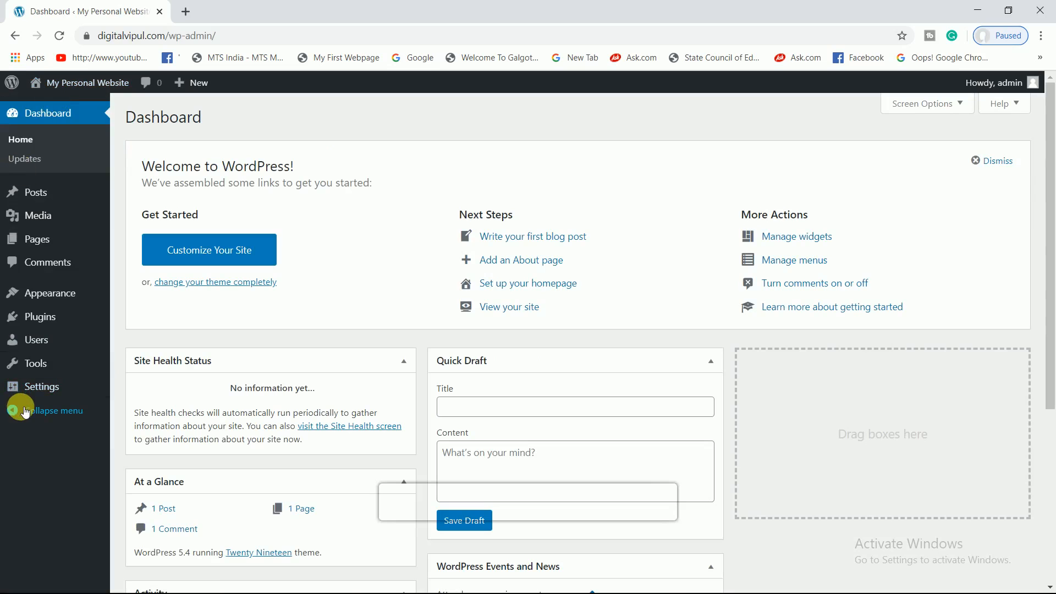
mouse_move(40, 342)
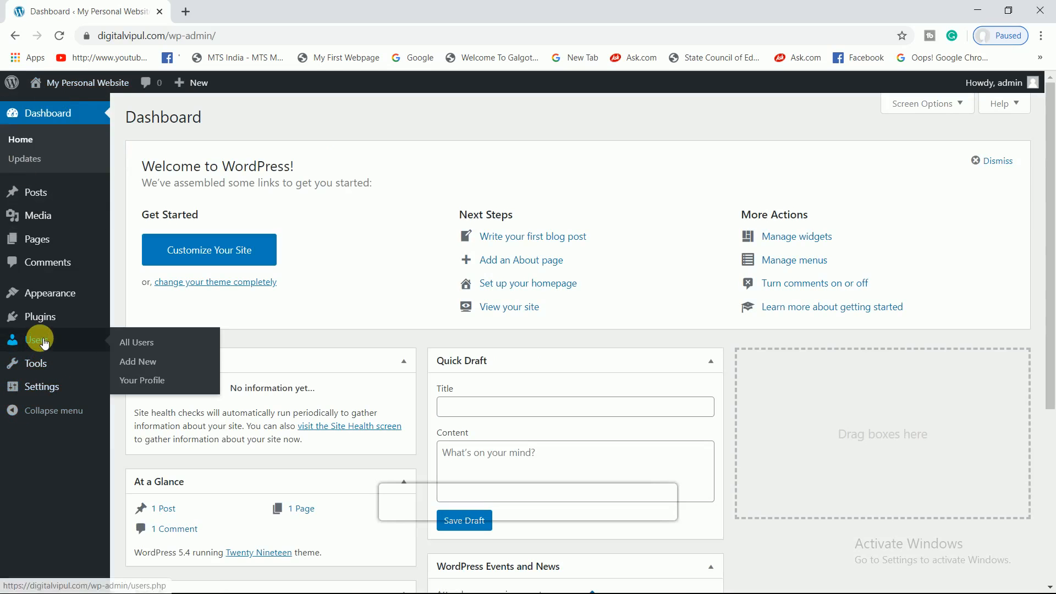
- In Your Profile, replace the generated password with a custom strong password and update the profile
left_click(147, 389)
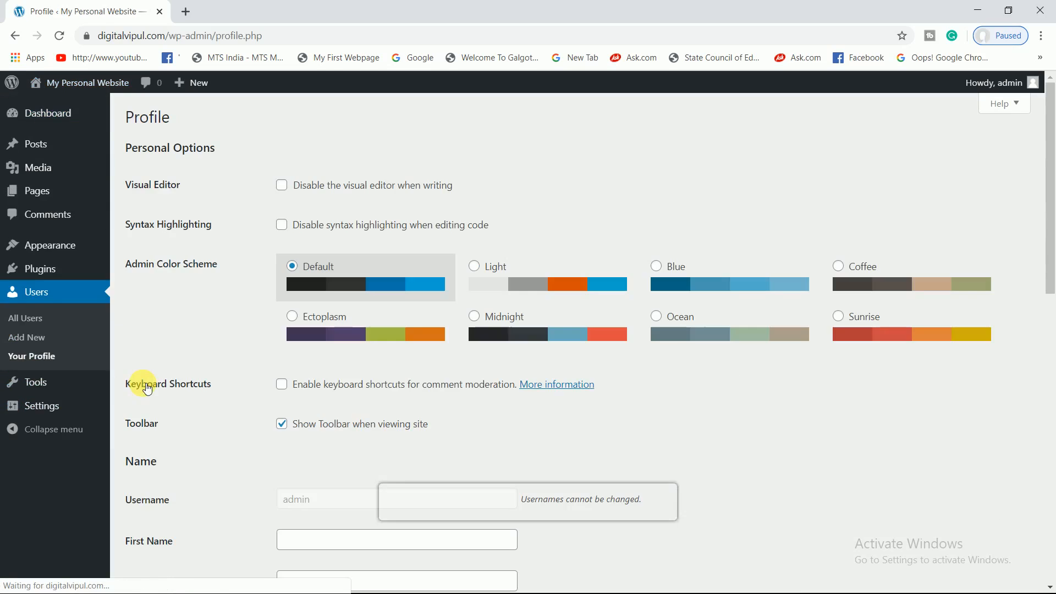
left_click(1055, 440)
left_click_drag(1055, 390, 1052, 487)
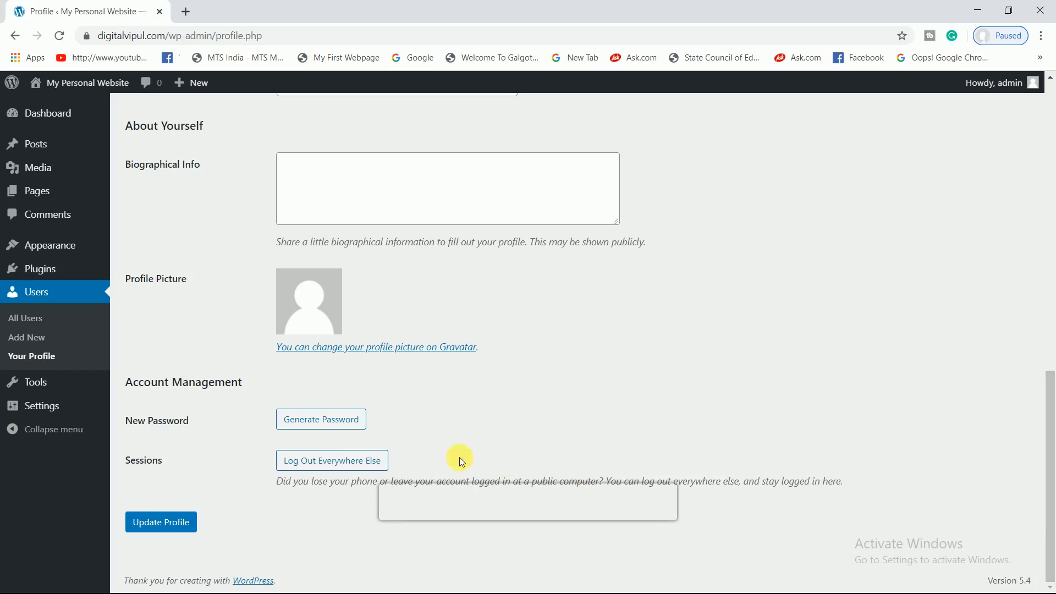
left_click(353, 420)
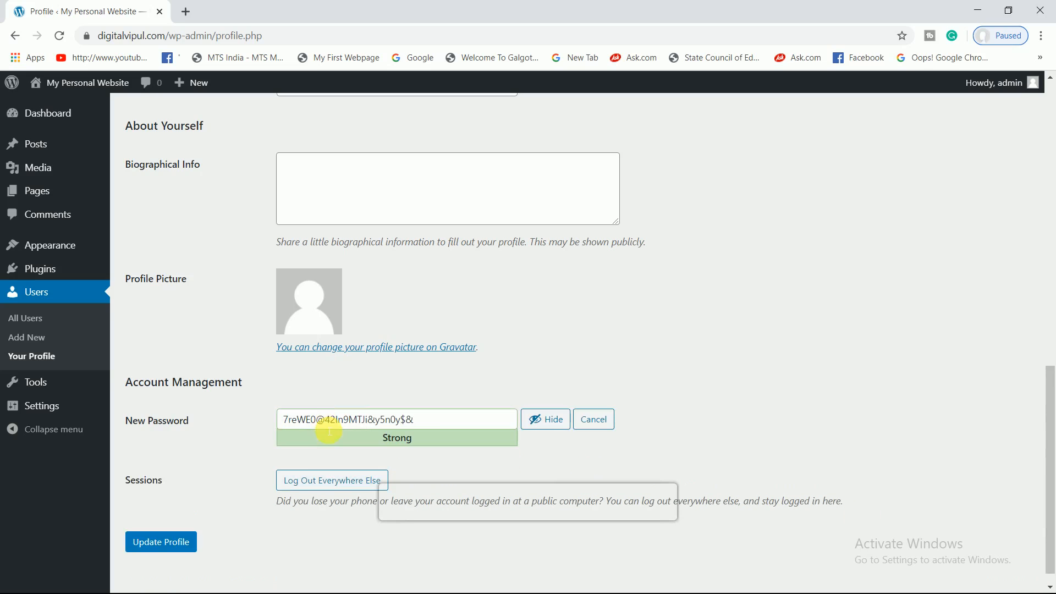
left_click(553, 420)
key("BackSpace")
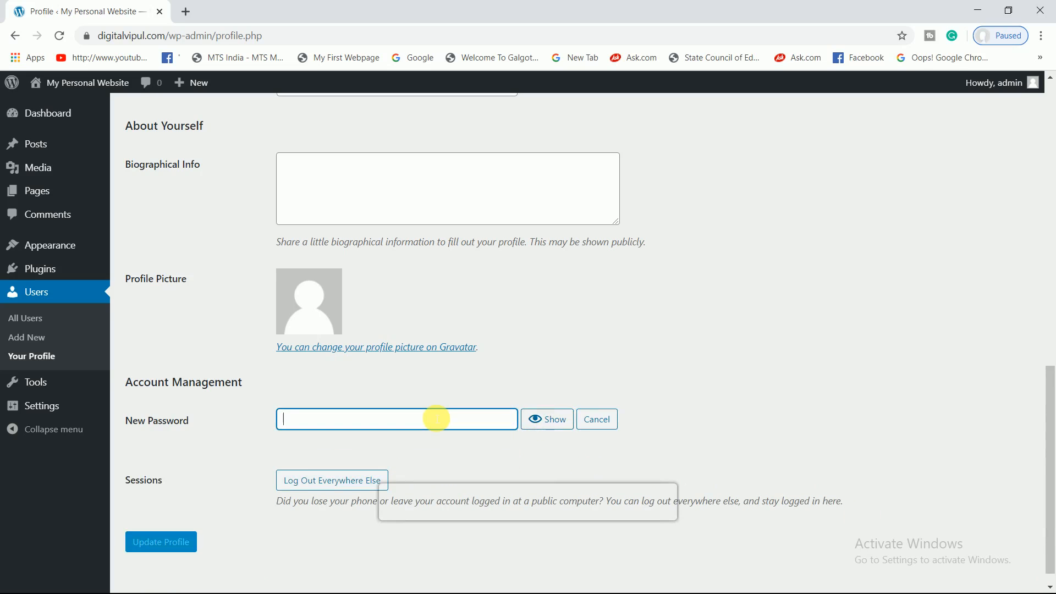
type("••••••••")
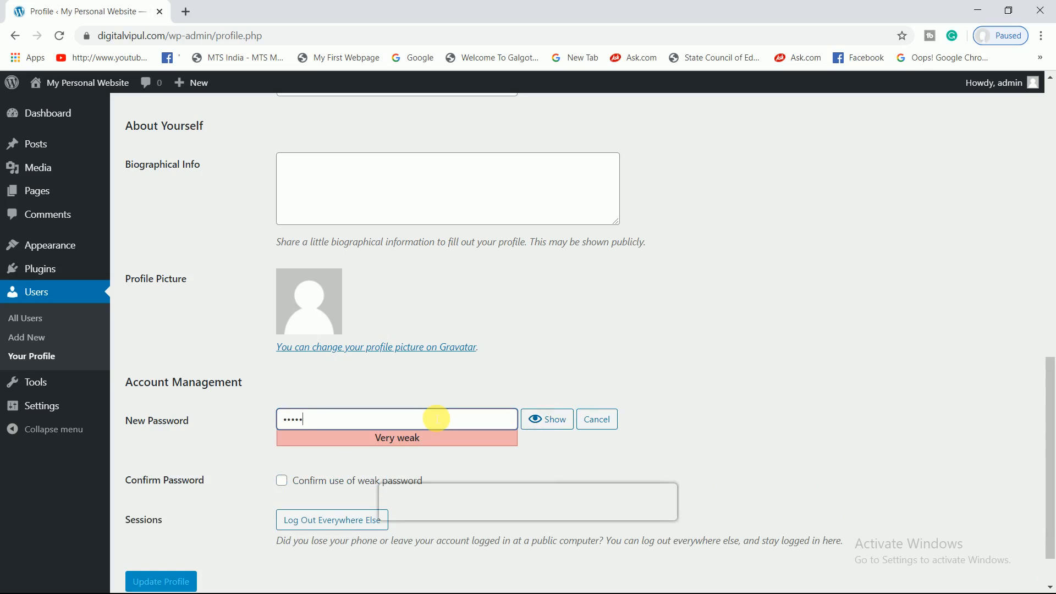
type("••••••")
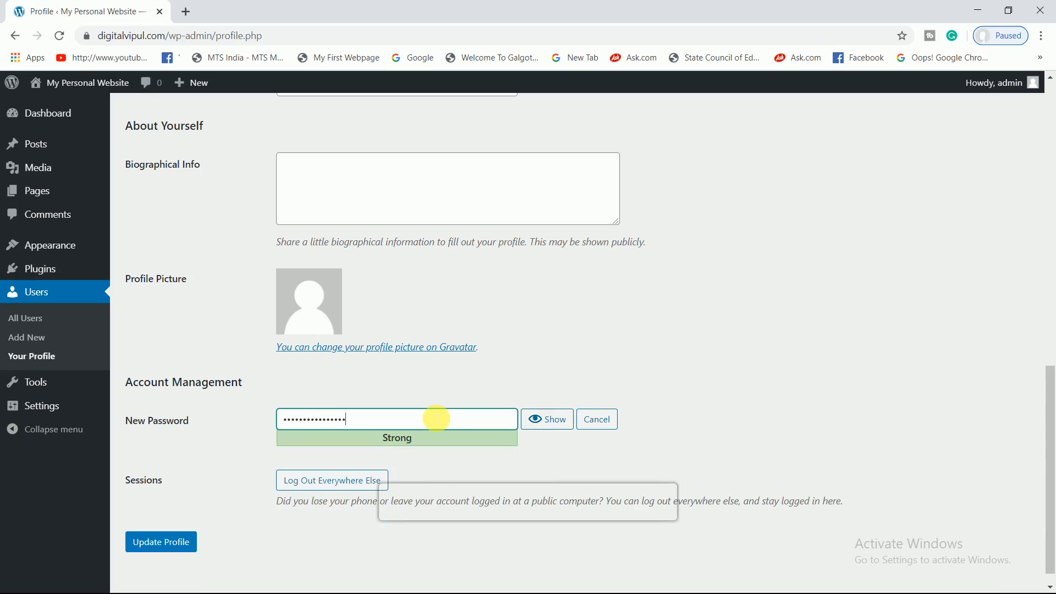
scroll(186, 473, "down", 1)
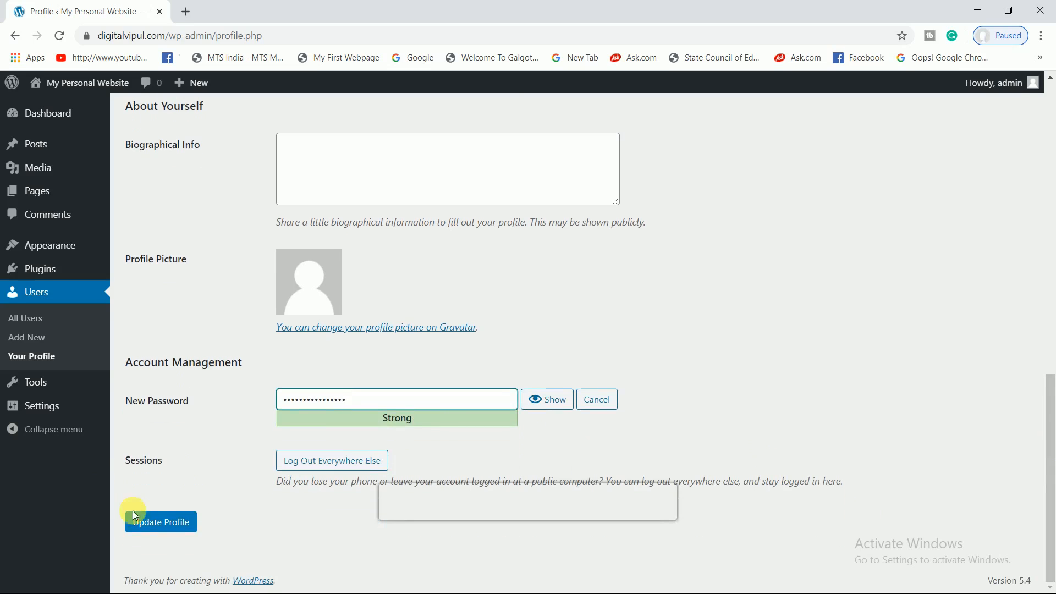
left_click(160, 522)
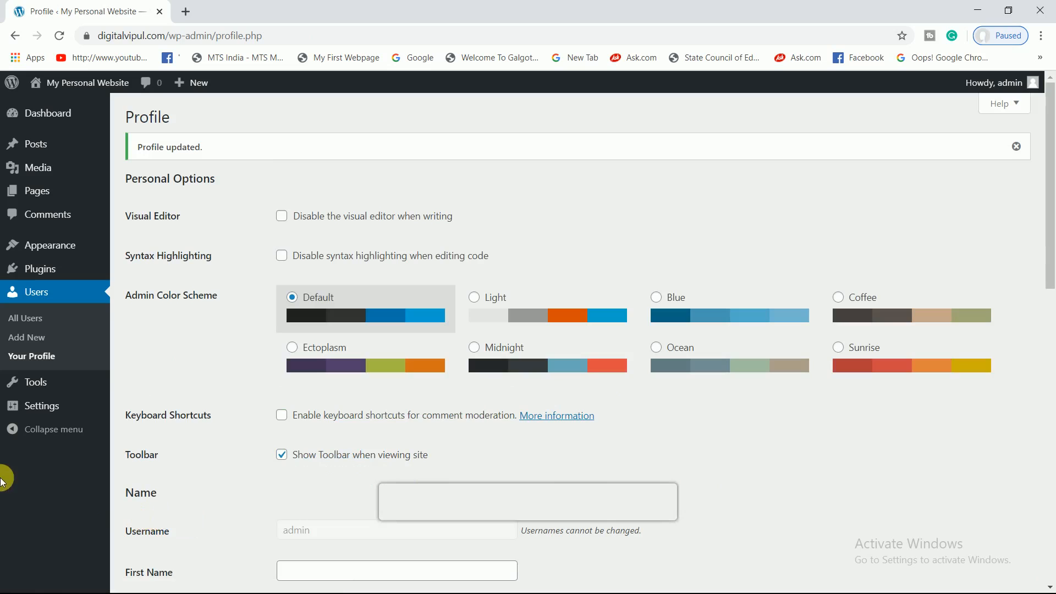
mouse_move(47, 269)
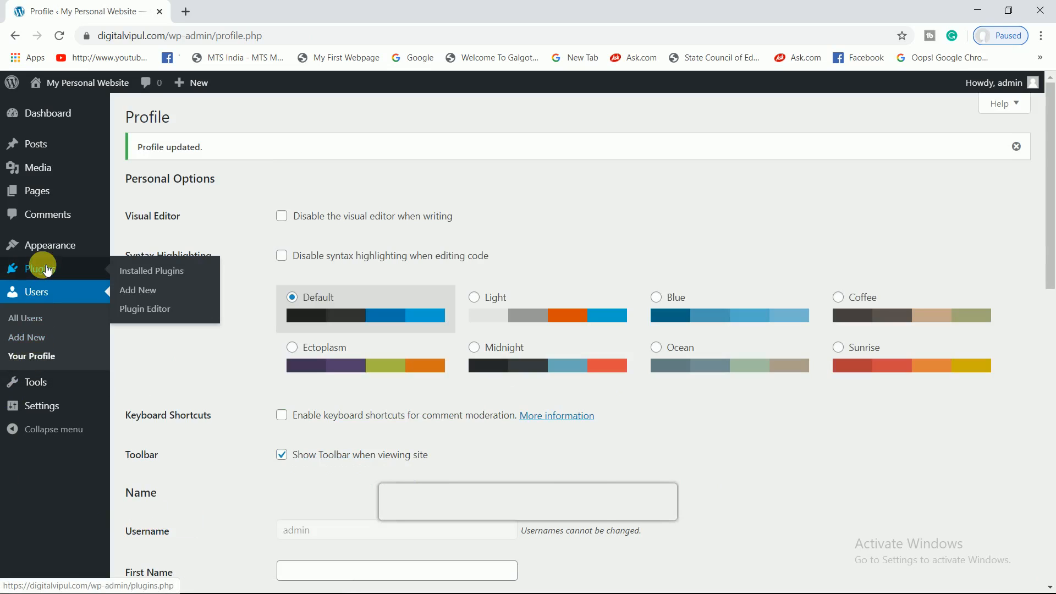
- Select all installed plugins and deactivate them with the Deactivate bulk action
left_click(154, 273)
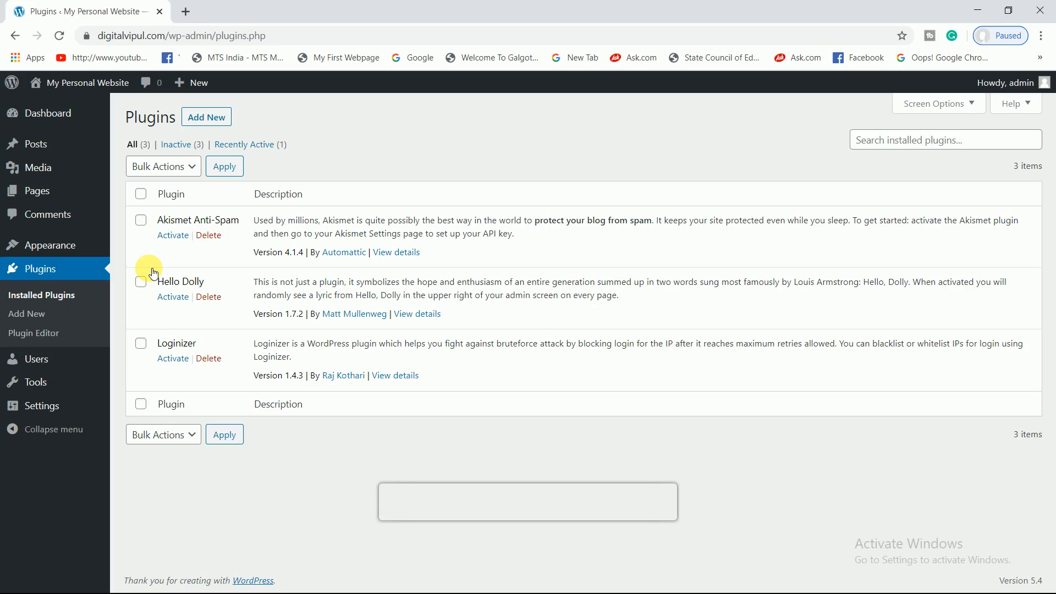
left_click(145, 197)
left_click(175, 171)
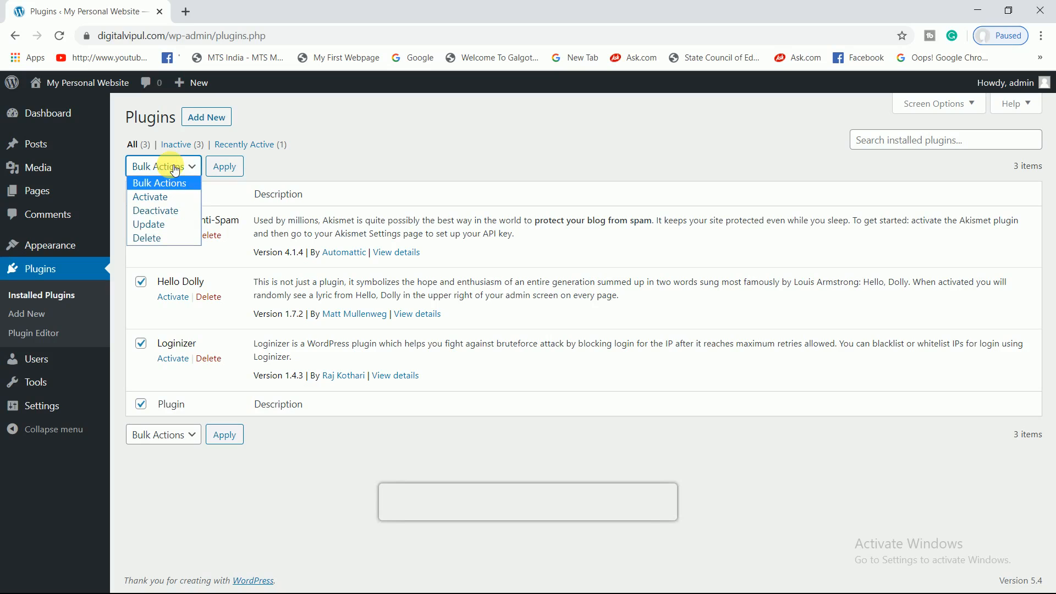
left_click(161, 210)
left_click(220, 169)
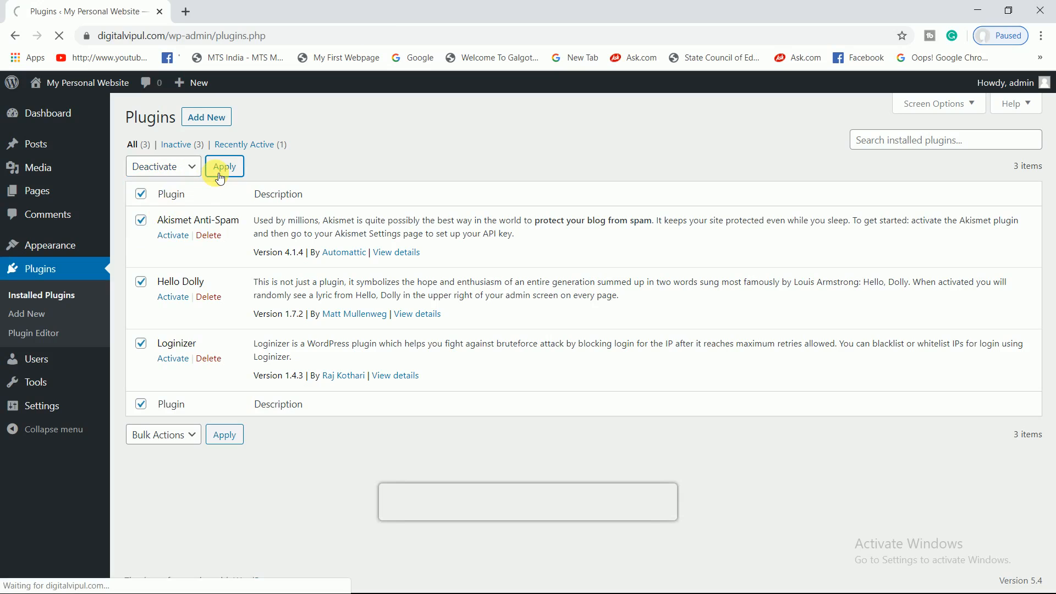
- Delete Akismet Anti-Spam, Hello Dolly and Loginizer via the Delete bulk action, confirming with OK
left_click(177, 169)
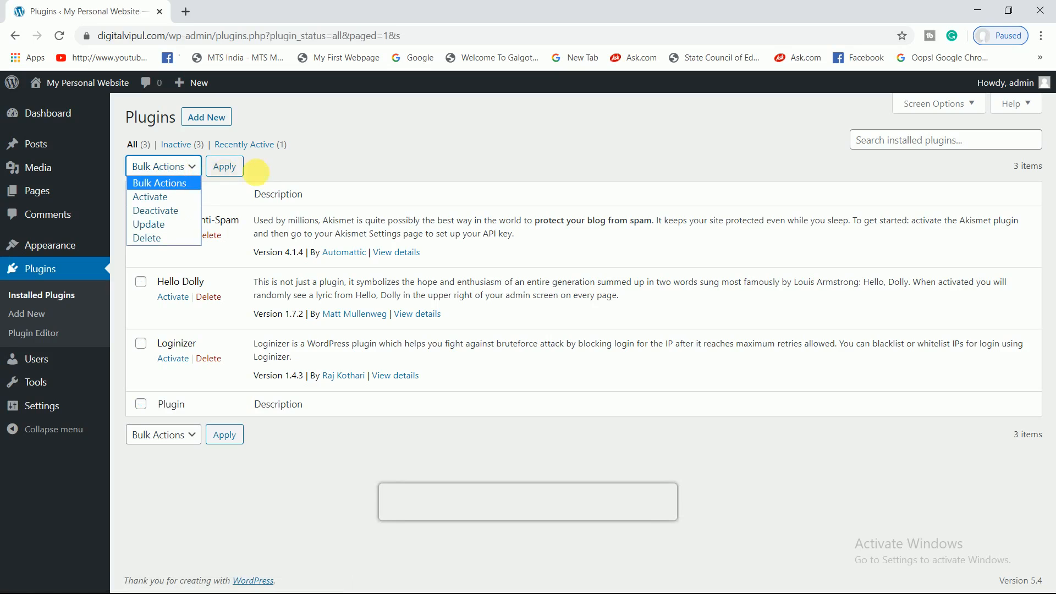
left_click(267, 172)
left_click(140, 193)
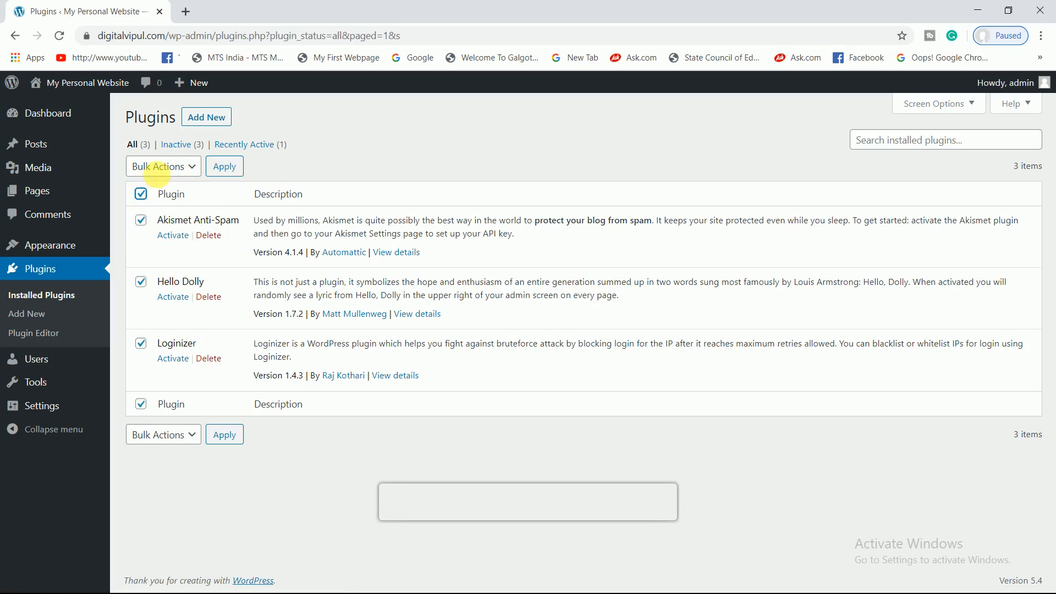
left_click(162, 172)
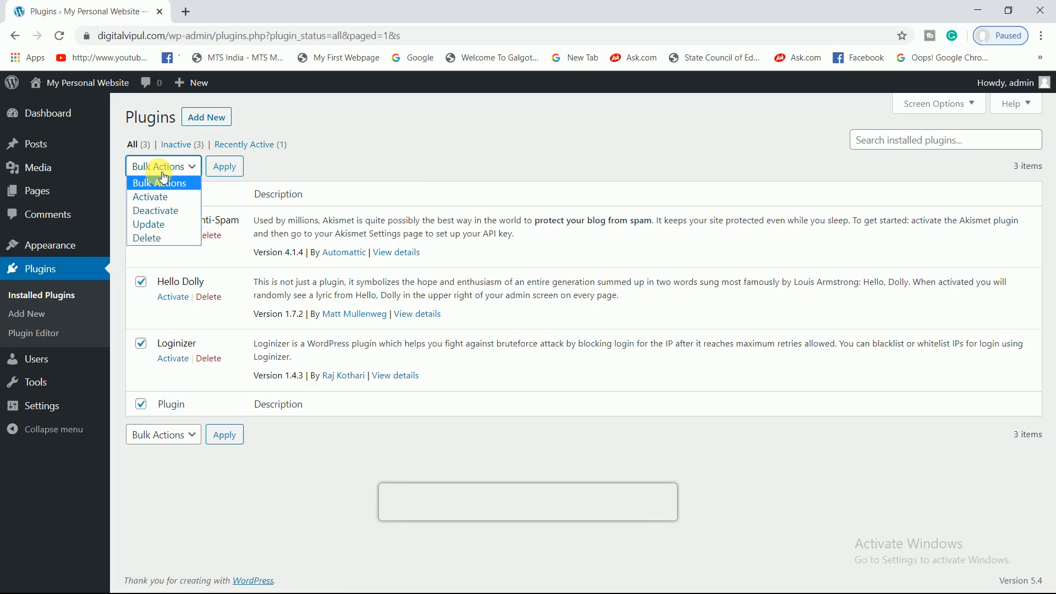
left_click(156, 237)
left_click(227, 176)
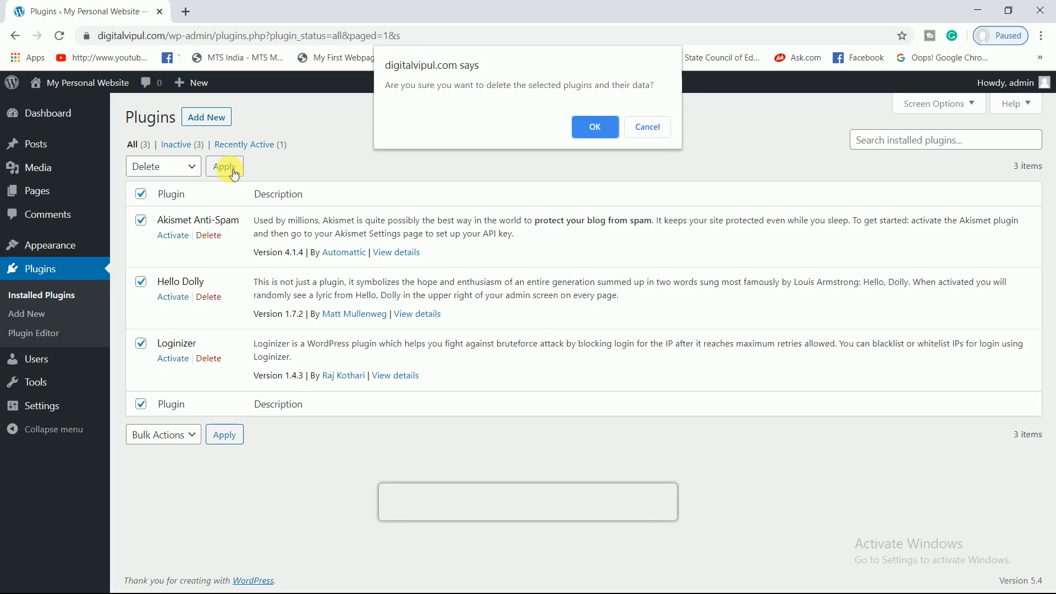
left_click(602, 130)
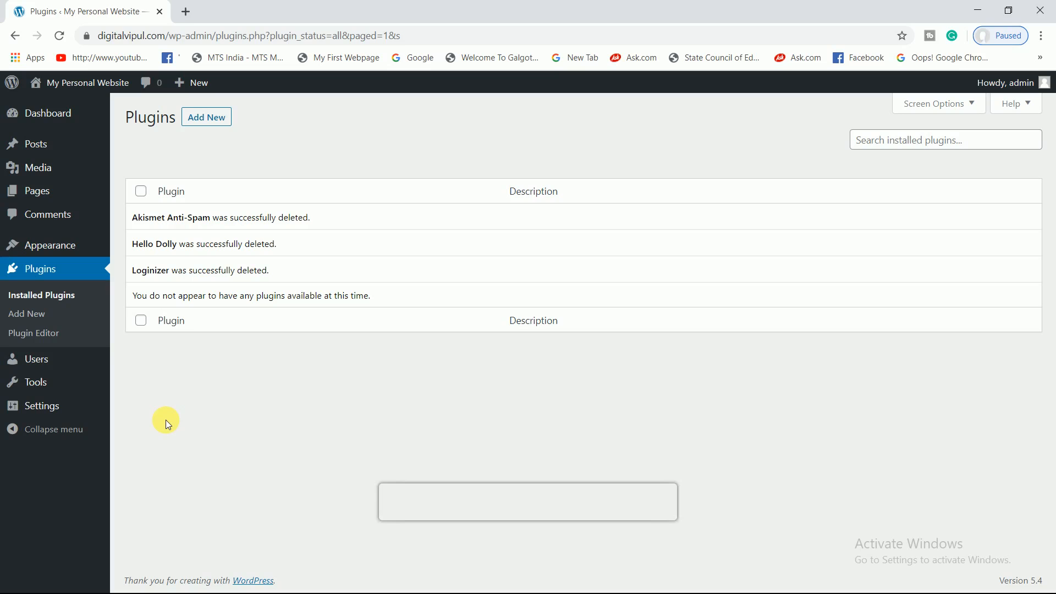
- Visit the live site and open the Hello world! post at /hello-world/03/27/
mouse_move(96, 86)
left_click(60, 107)
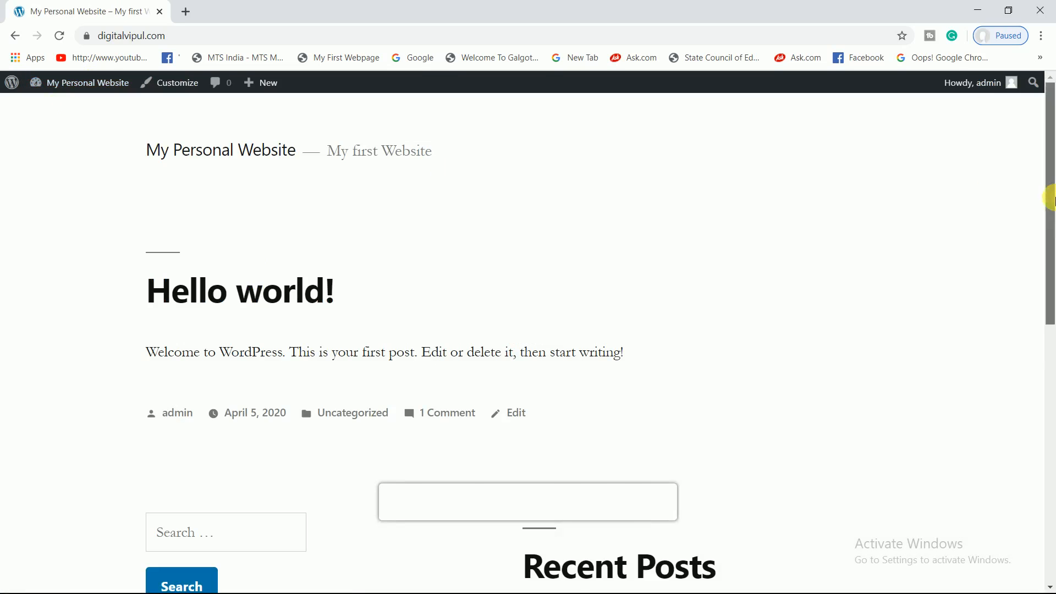
left_click_drag(1051, 264, 1052, 402)
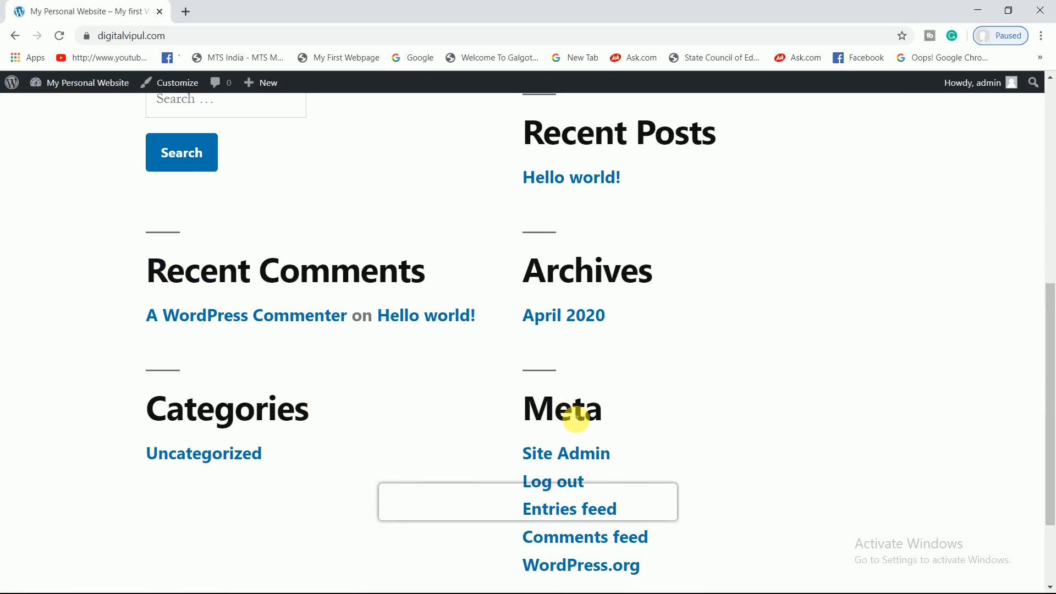
left_click_drag(1052, 315, 1052, 160)
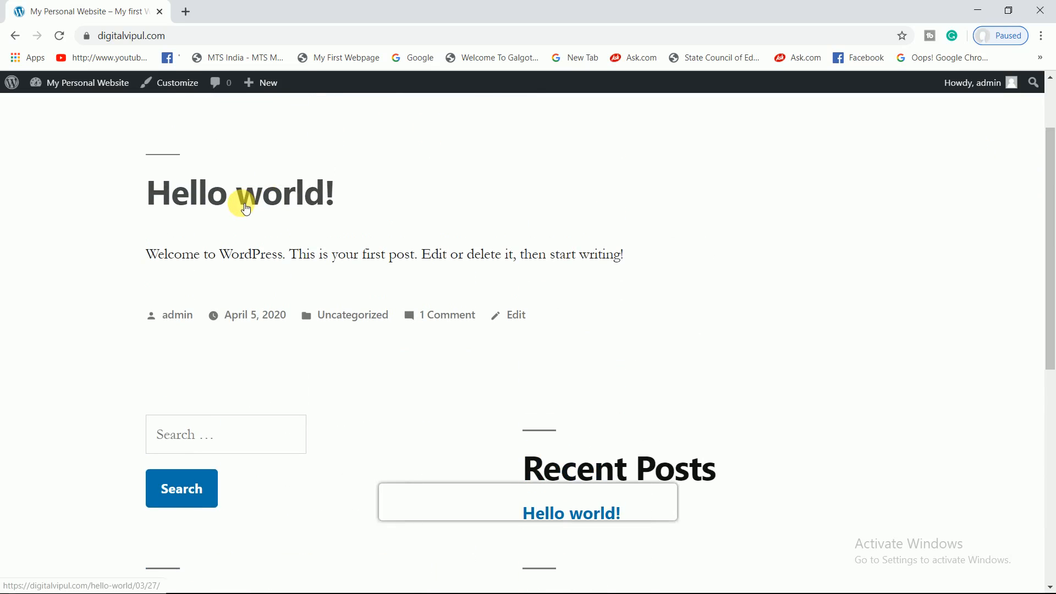
left_click(245, 208)
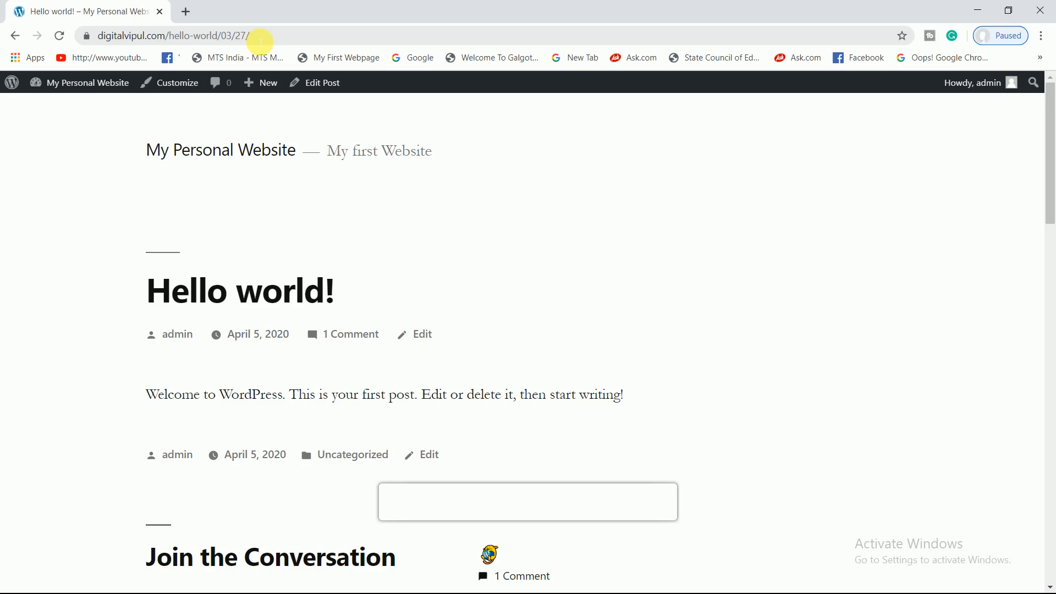
- Set Settings > Permalinks to Post name, save it, then view the live site
mouse_move(92, 87)
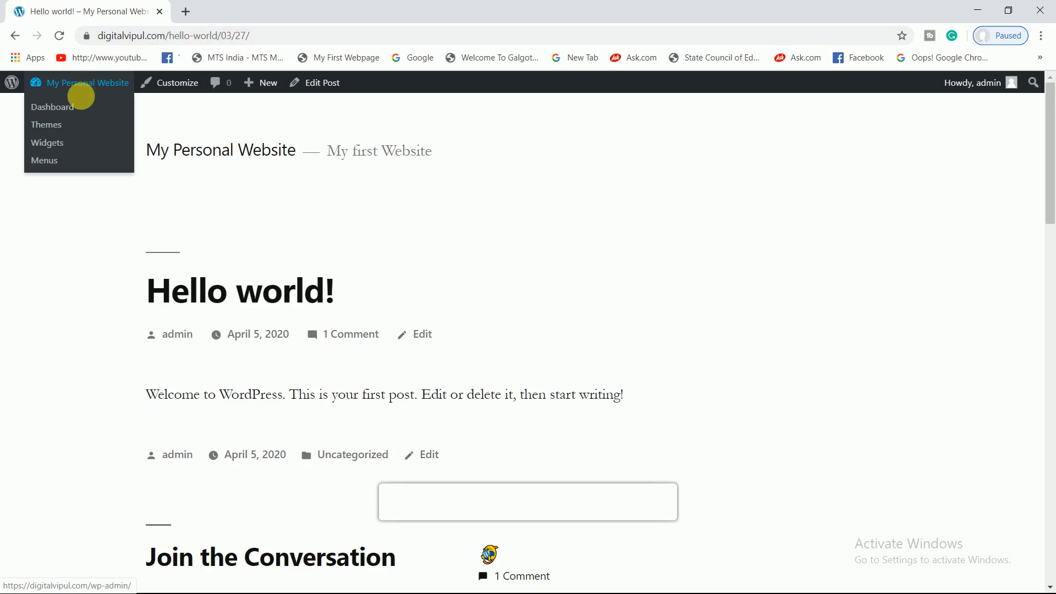
left_click(66, 108)
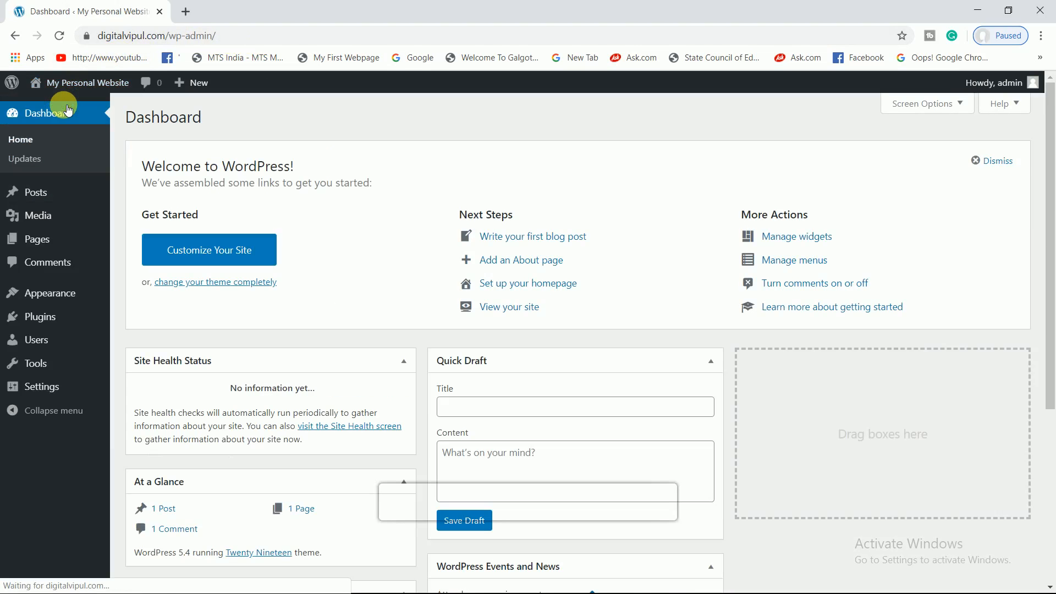
mouse_move(42, 385)
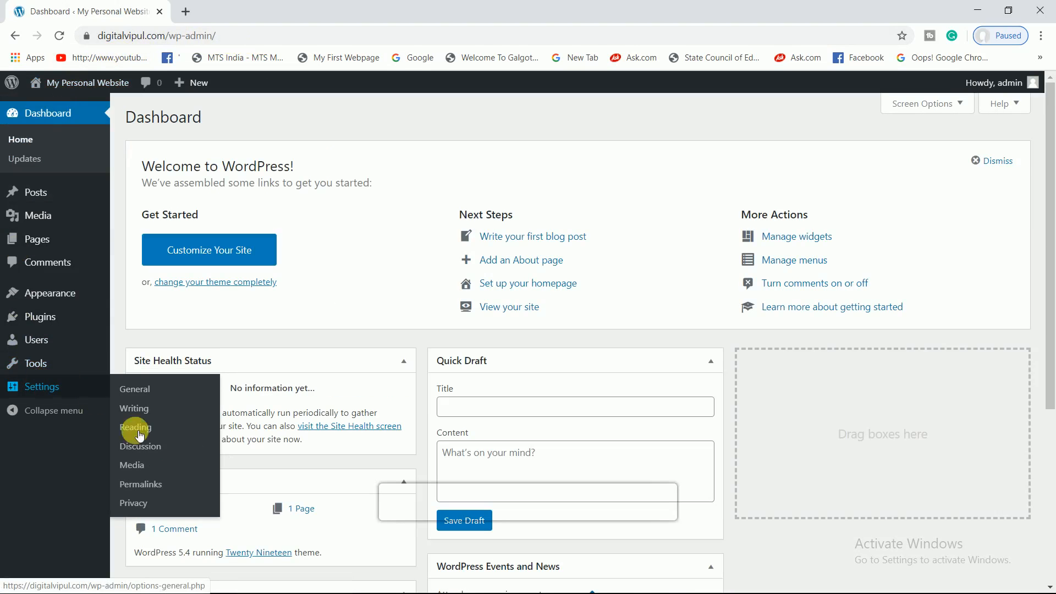
left_click(155, 493)
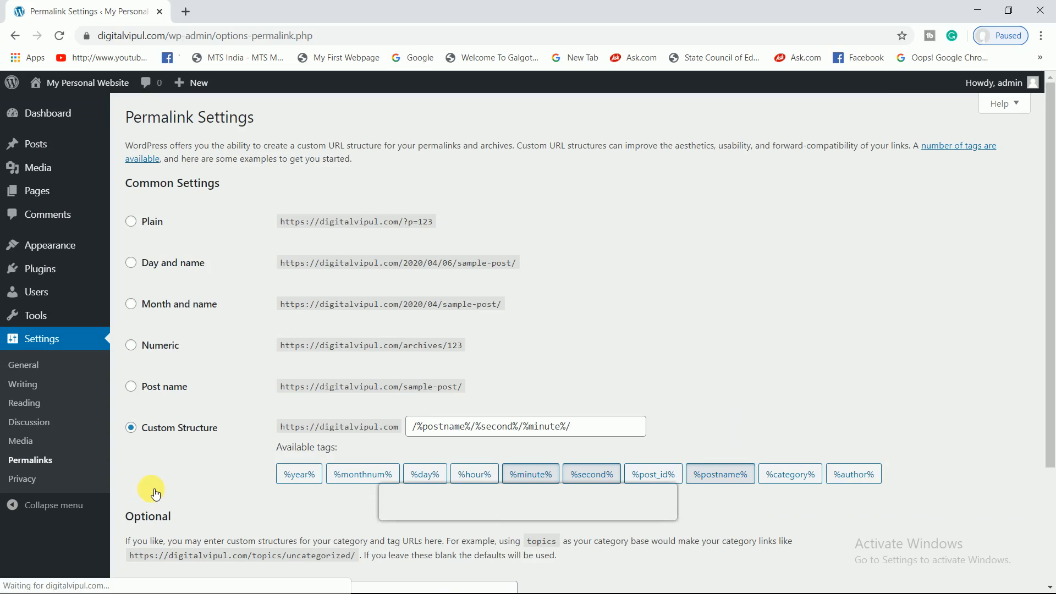
left_click_drag(1050, 246, 1051, 329)
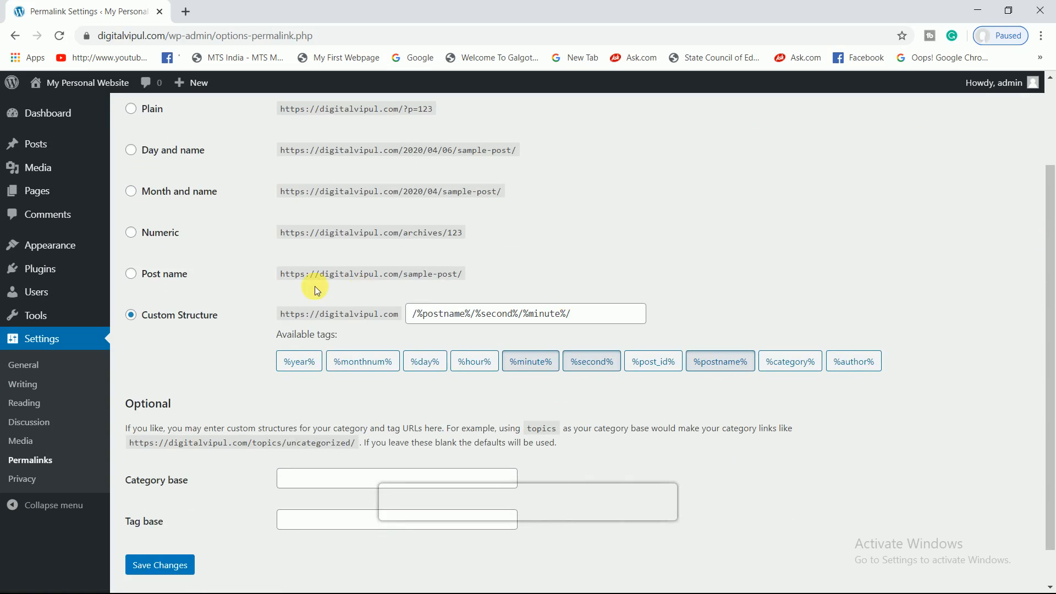
left_click(131, 274)
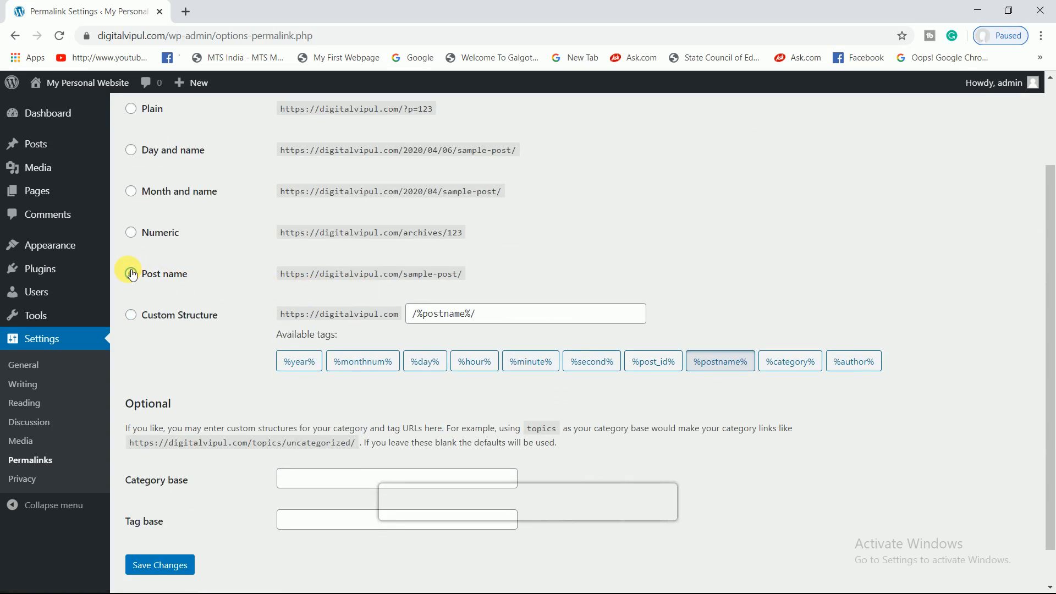
scroll(283, 489, "down", 1)
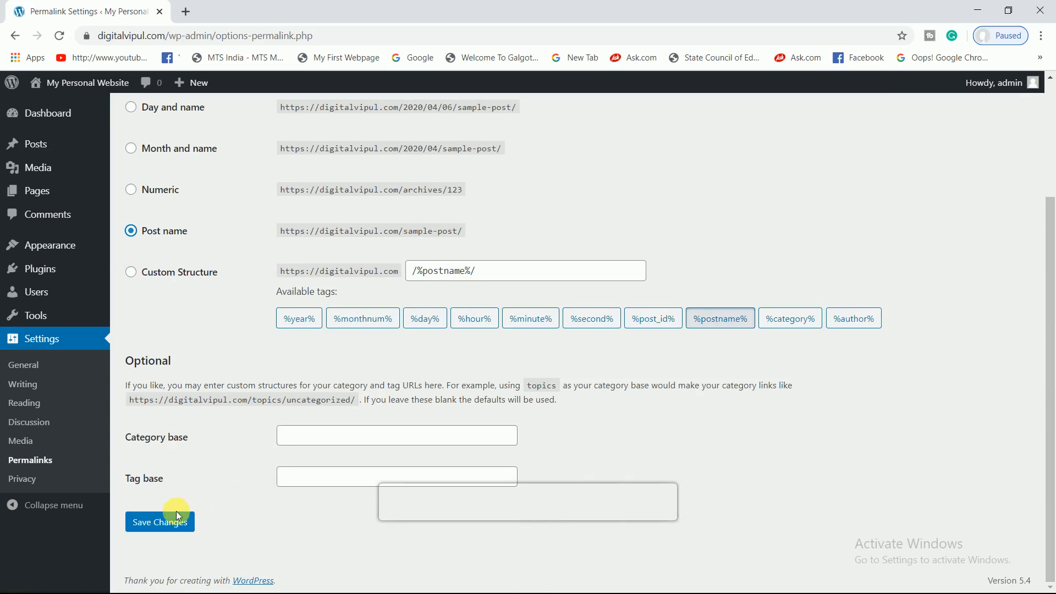
left_click(159, 520)
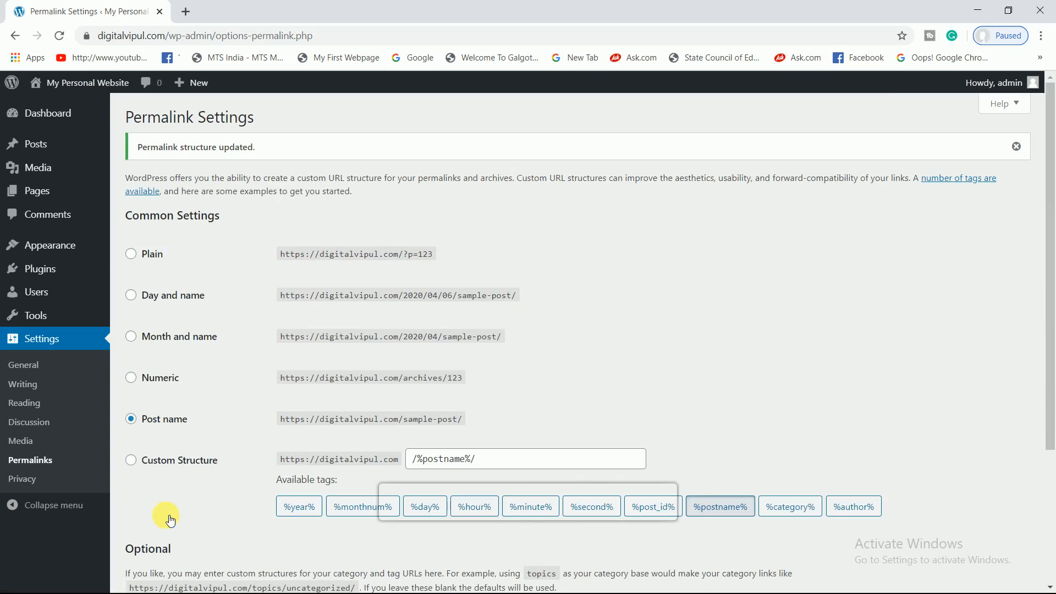
mouse_move(77, 85)
left_click(59, 105)
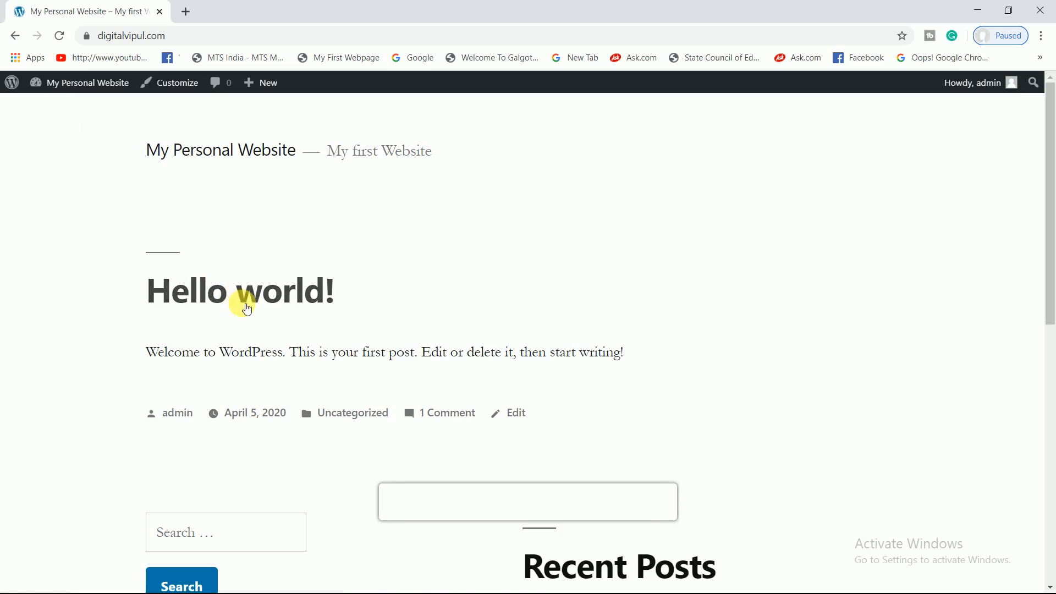
- Open Hello world! to confirm its new /hello-world/ address, then go back to the Dashboard
left_click(259, 293)
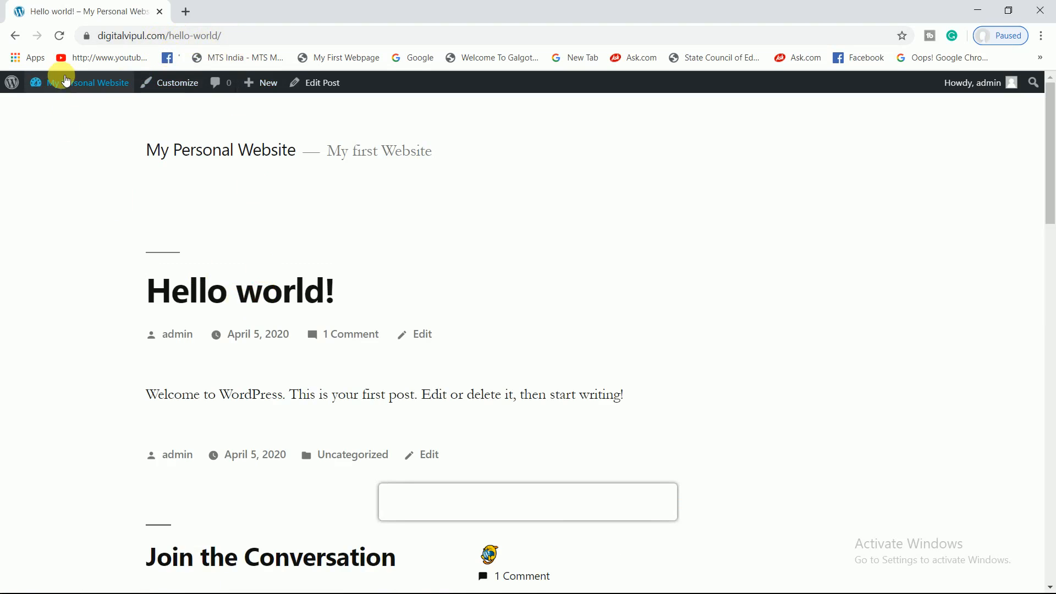
mouse_move(65, 80)
left_click(53, 108)
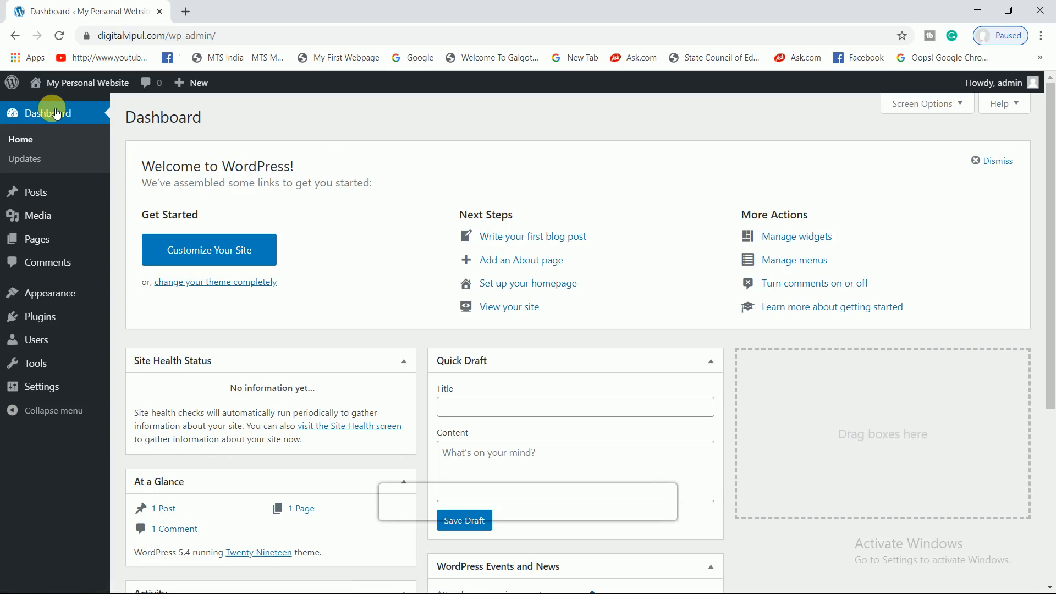
- Open Dashboard > Updates to confirm WordPress 5.4, plugins and themes are current
left_click(42, 165)
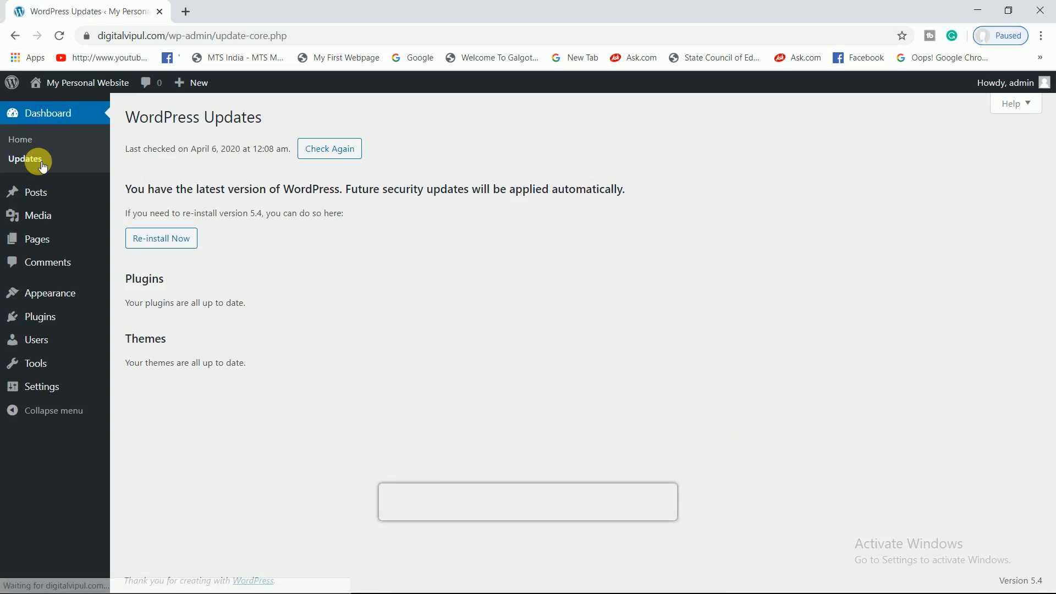
mouse_move(126, 196)
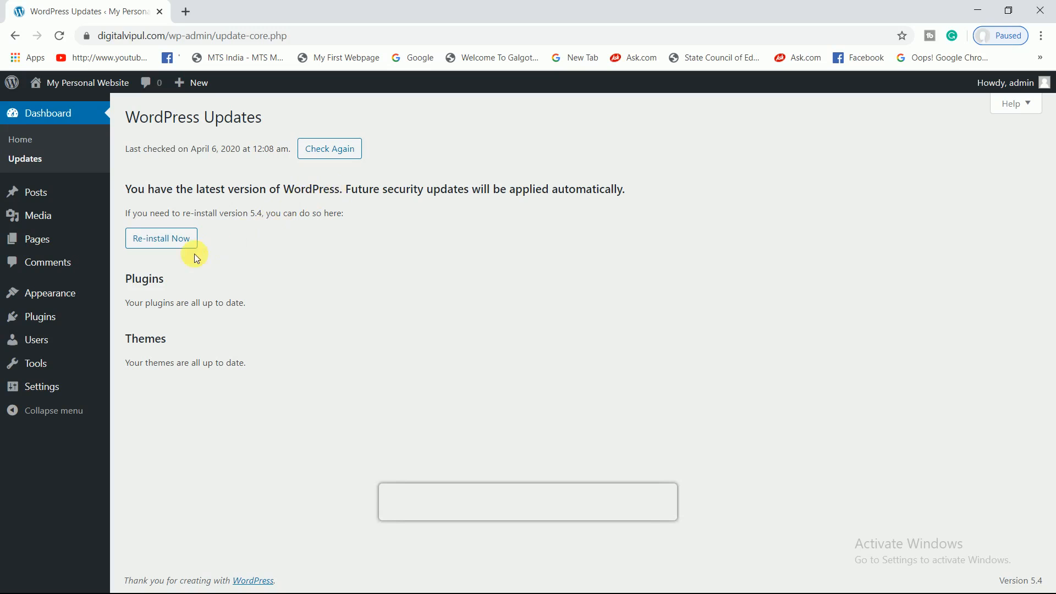
mouse_move(73, 295)
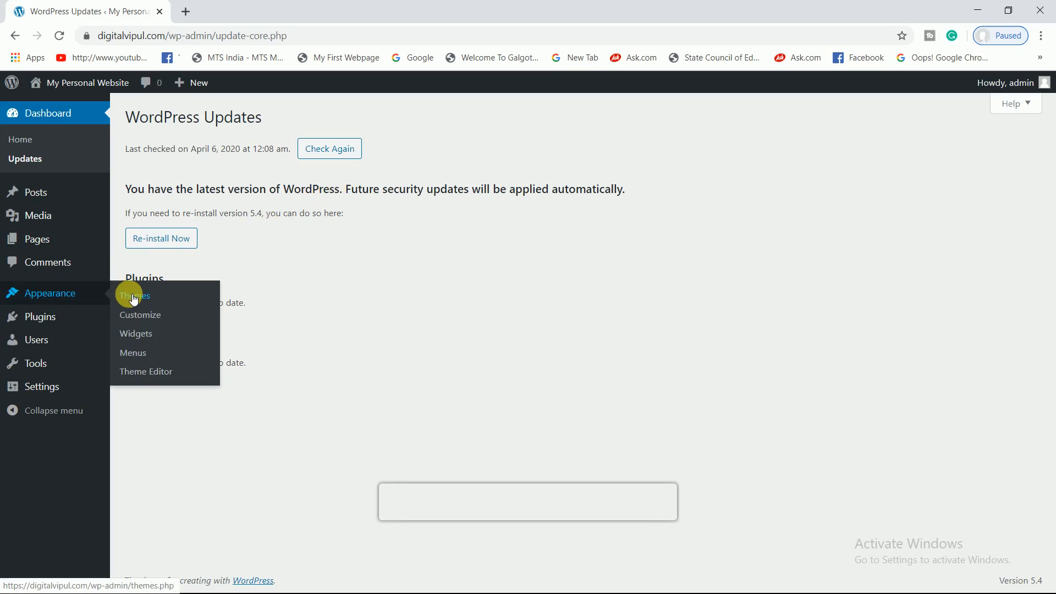
- Search the theme directory for 'oceanwp', install the OceanWP theme and activate it
left_click(150, 298)
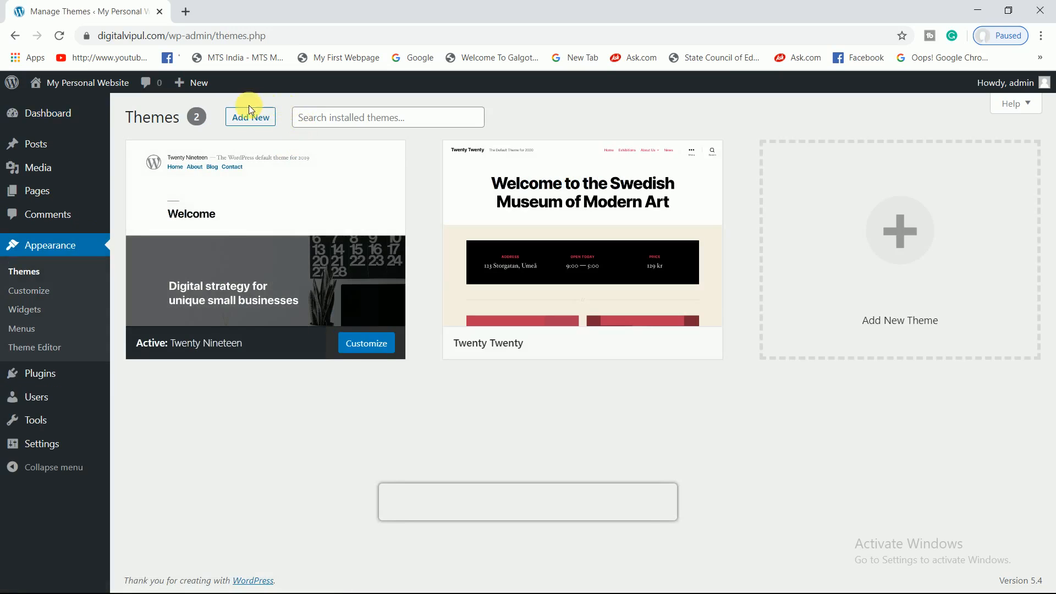
left_click(236, 116)
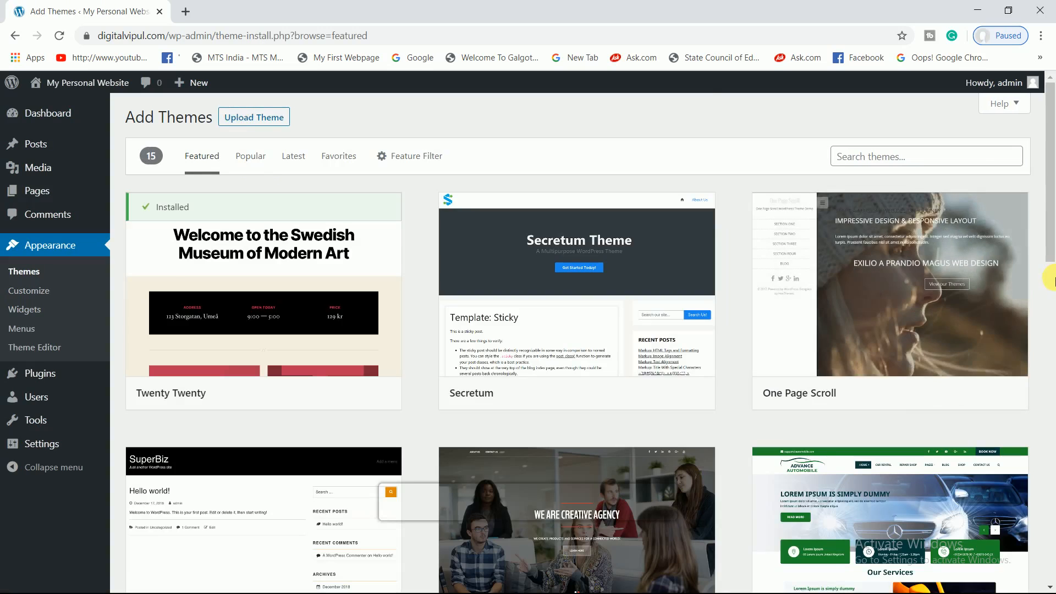
left_click(1054, 279)
left_click_drag(1054, 279, 1053, 104)
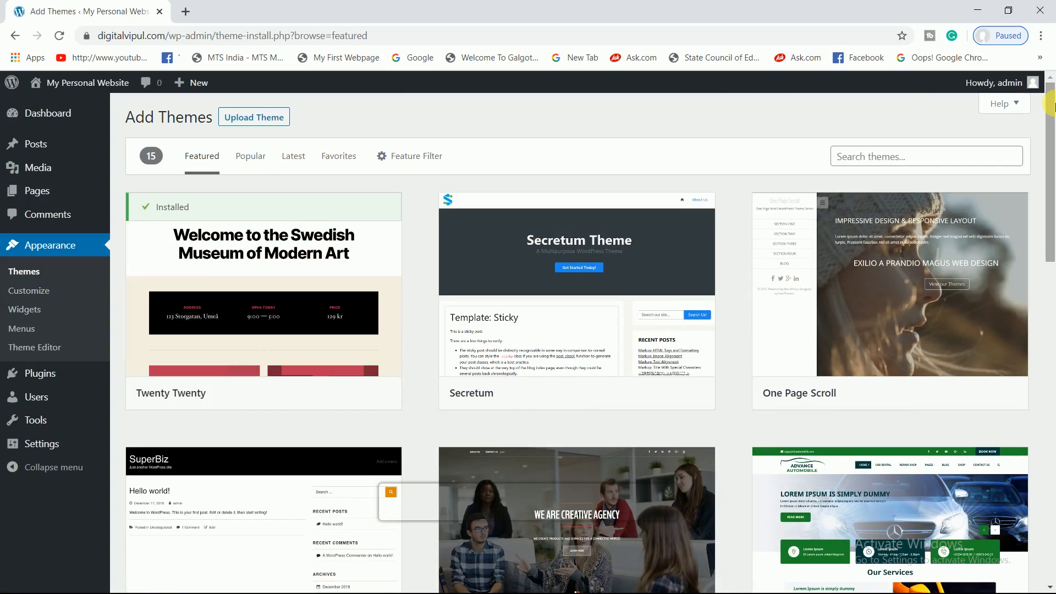
left_click(885, 164)
type("wp")
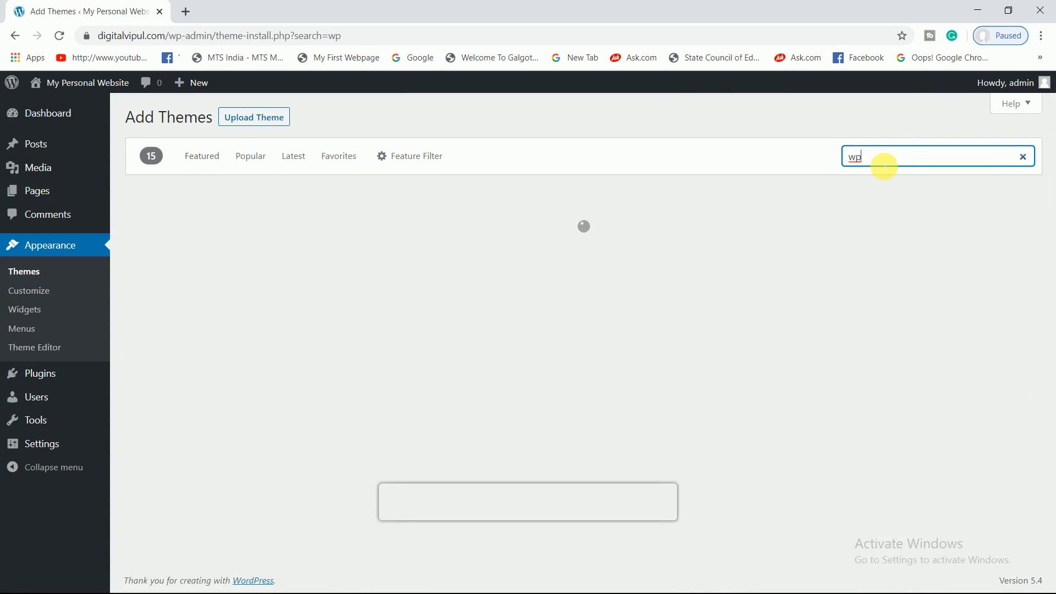
key("BackSpace")
key("BackSpace")
type("oceanwp")
mouse_move(323, 399)
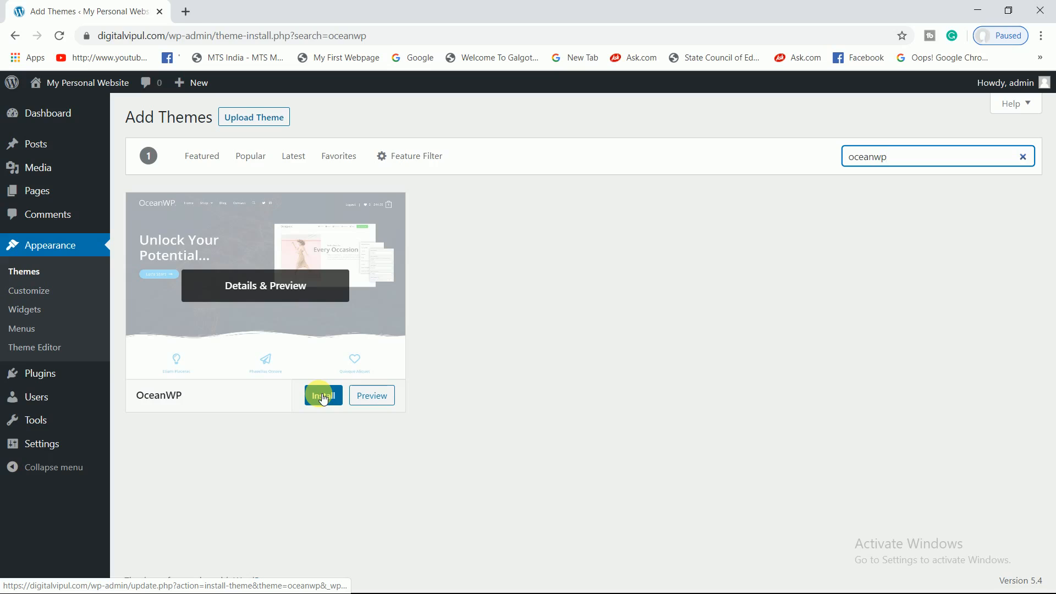
left_click(324, 395)
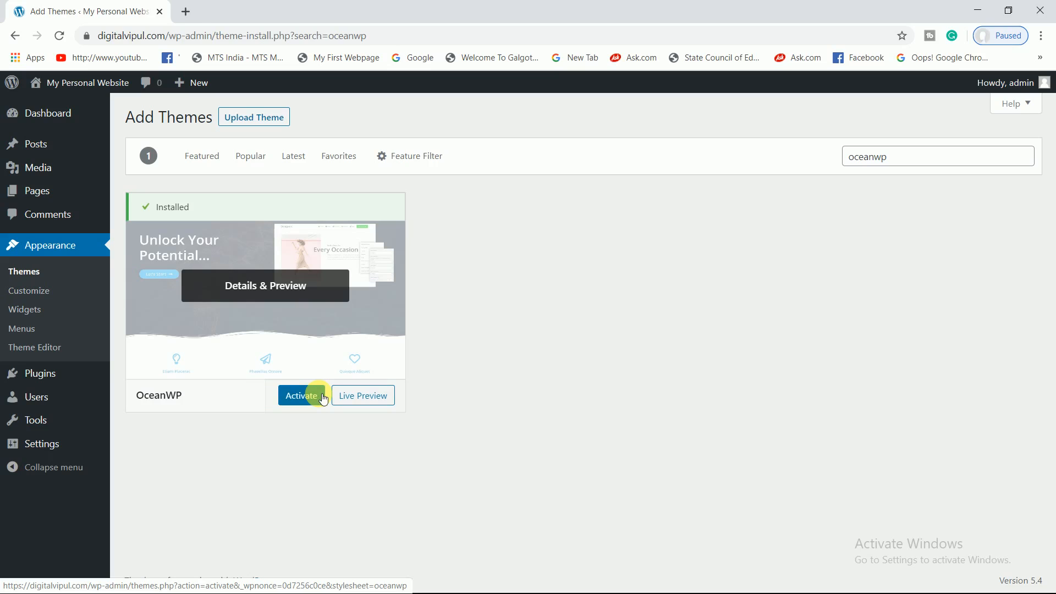
left_click(304, 398)
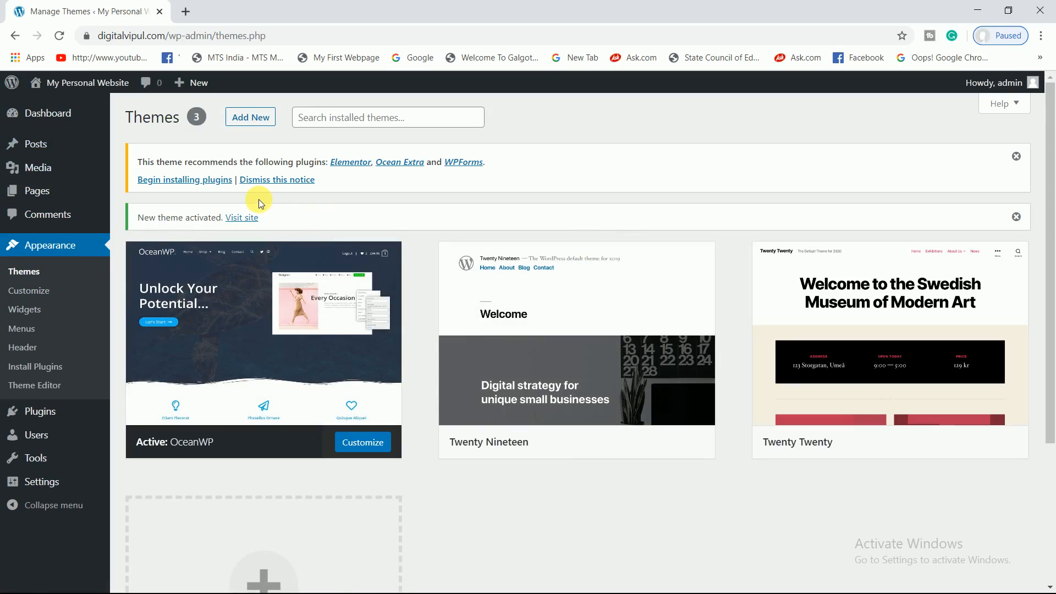
left_click(168, 230)
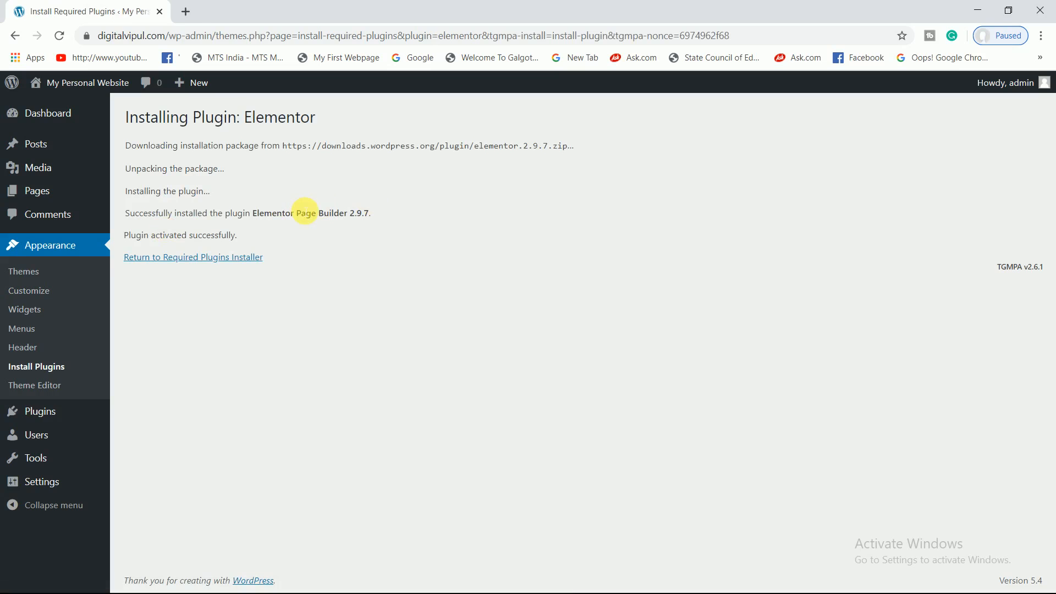
left_click(218, 259)
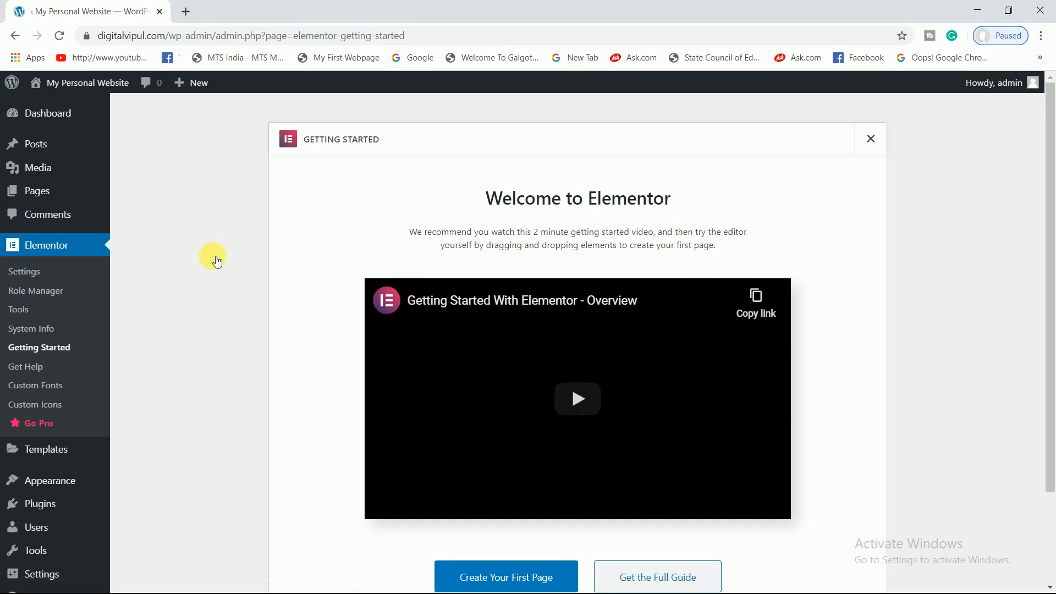
mouse_move(87, 106)
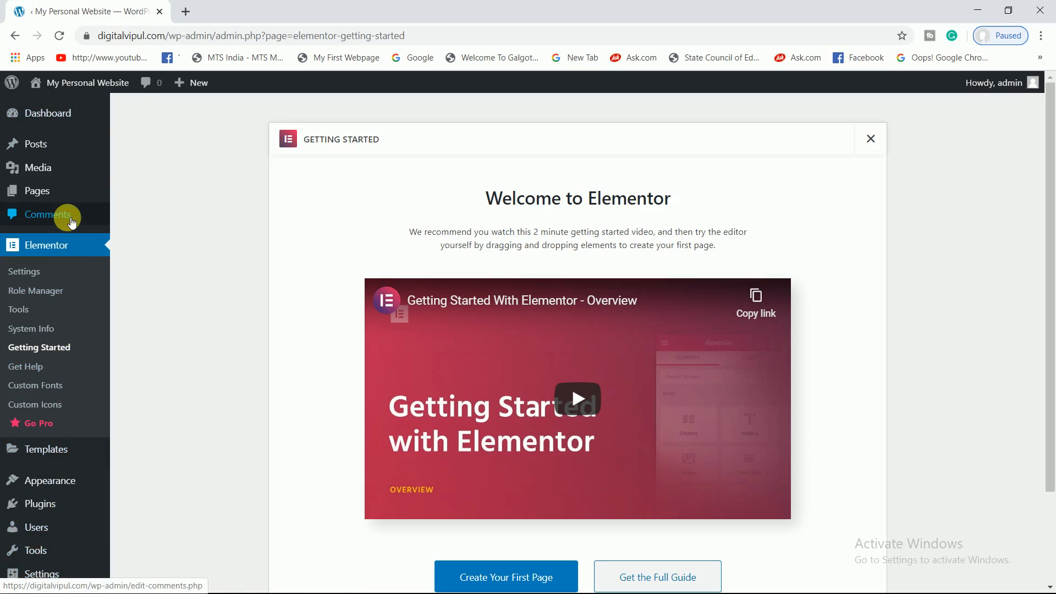
mouse_move(69, 479)
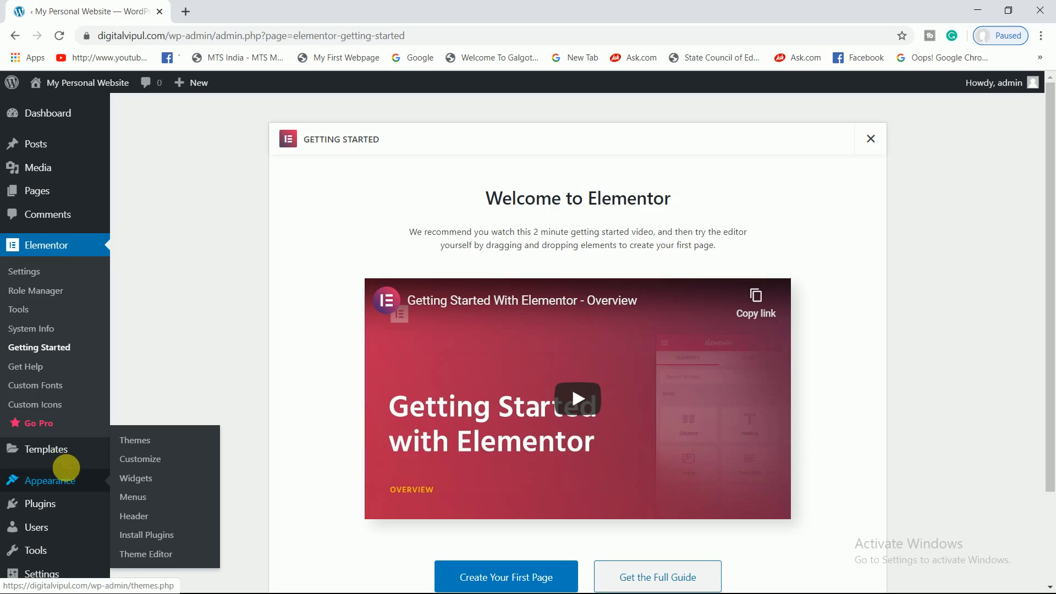
- Move the About page to the Trash using the Move to Trash bulk action
left_click(51, 198)
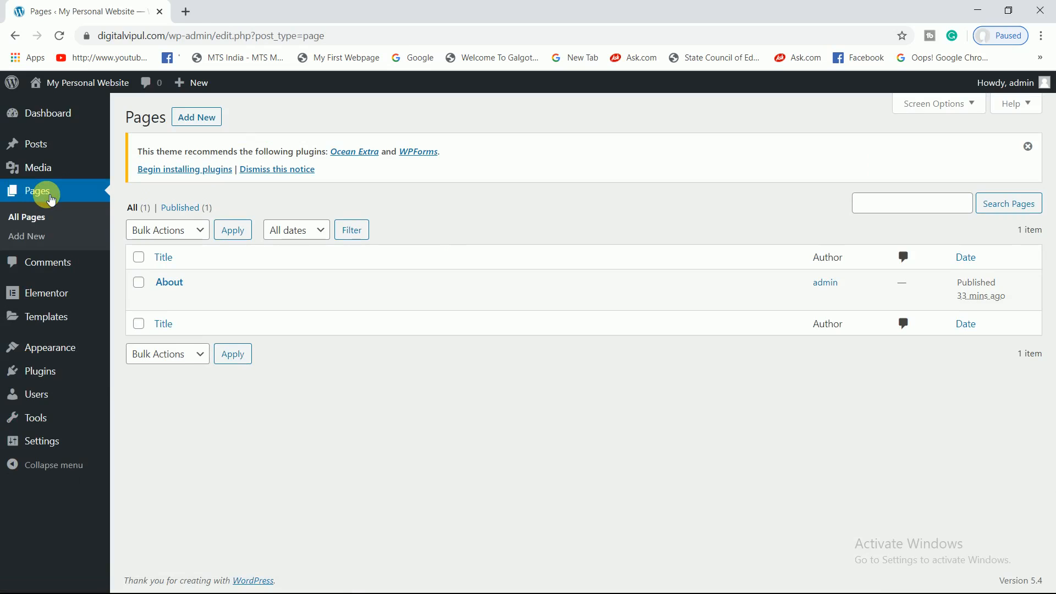
left_click(142, 258)
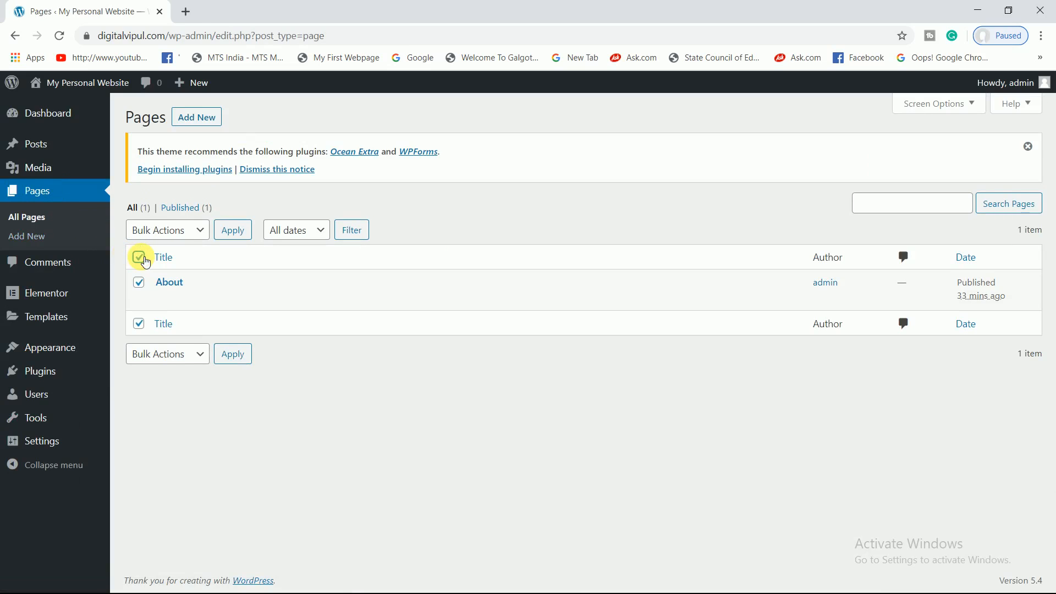
left_click(166, 231)
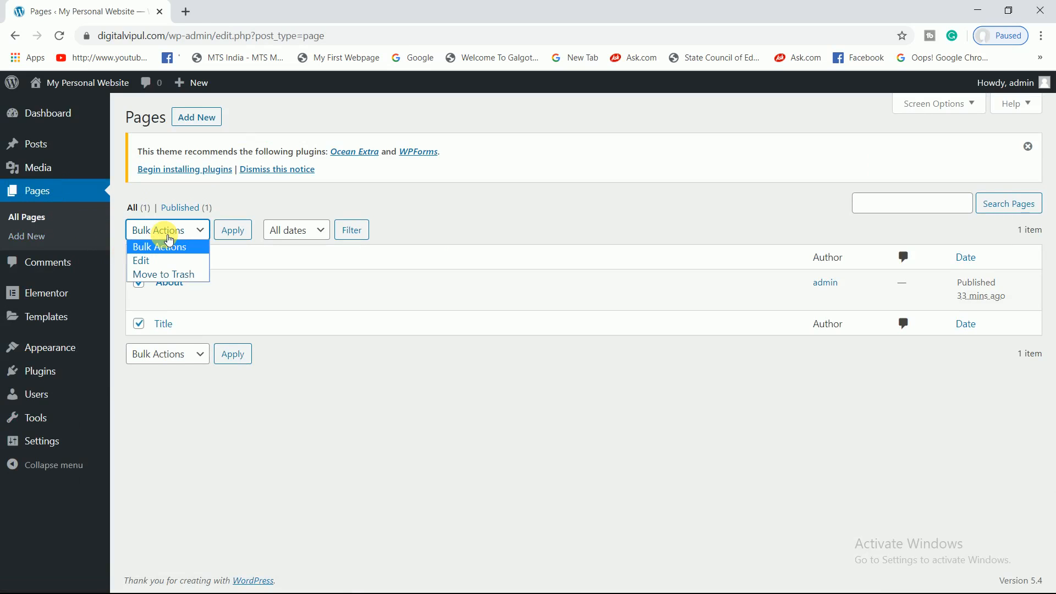
left_click(171, 275)
left_click(236, 233)
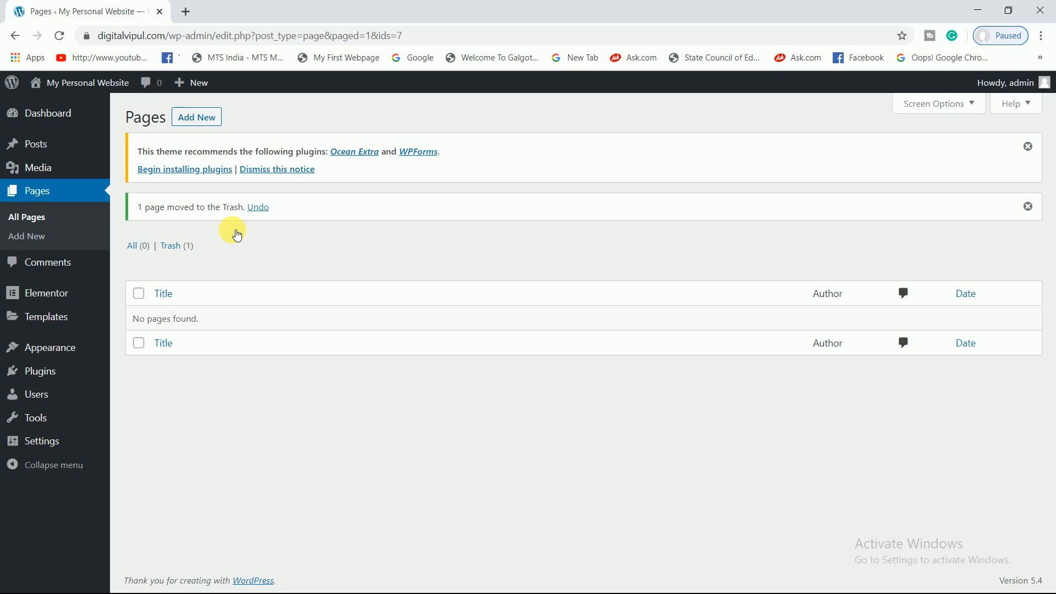
- Permanently delete the About page from the Trash, then show the Posts list
left_click(177, 246)
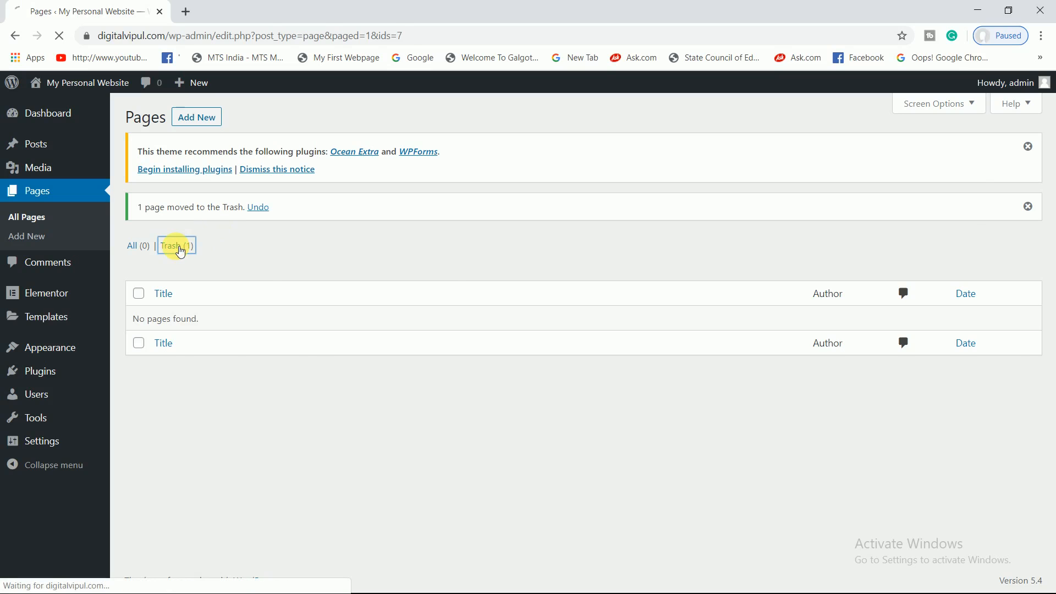
left_click(140, 259)
left_click(189, 230)
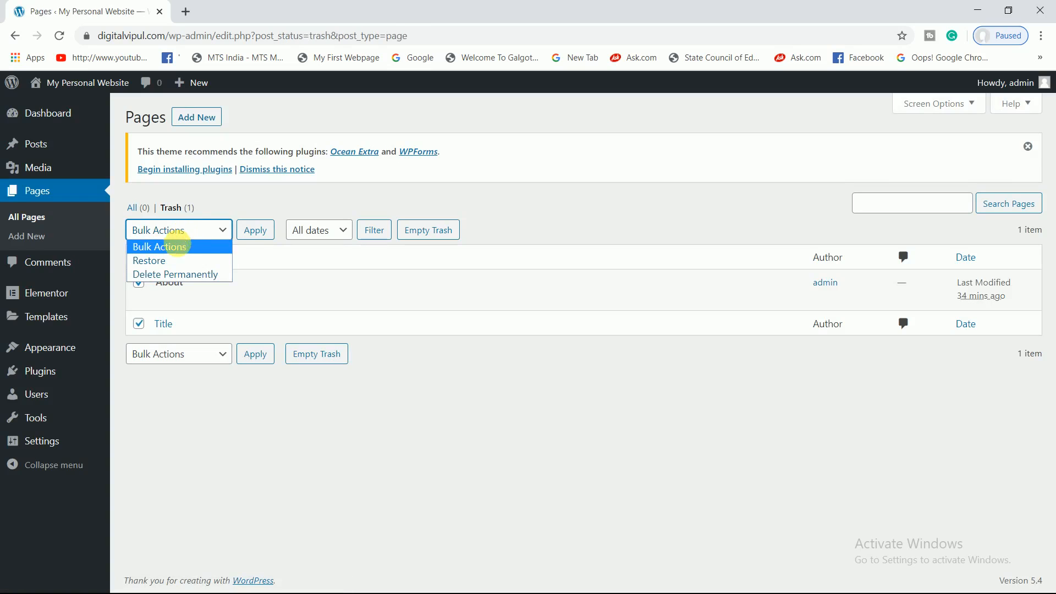
left_click(175, 273)
left_click(250, 237)
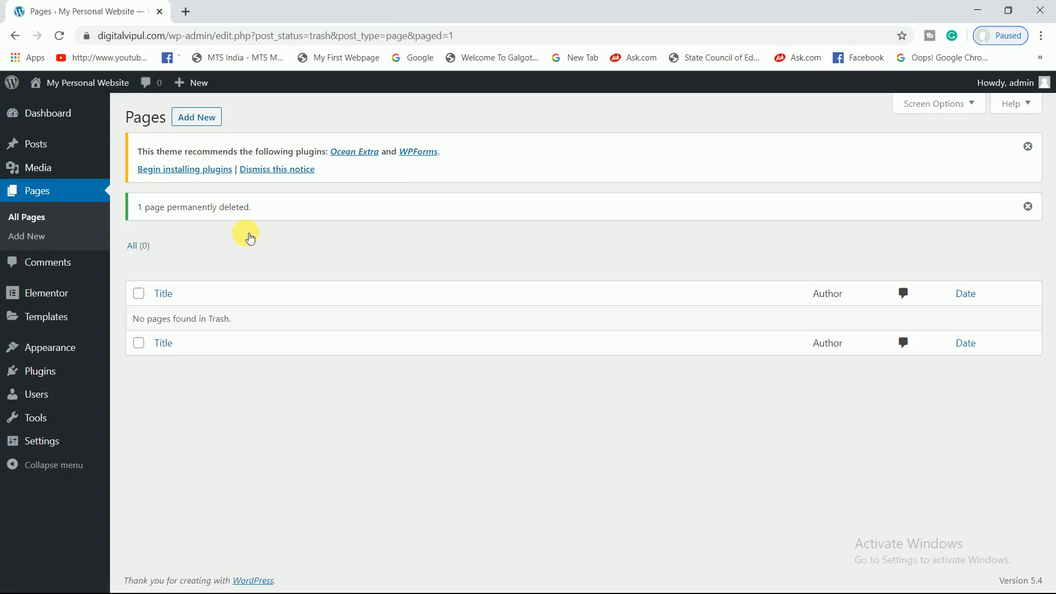
left_click(48, 146)
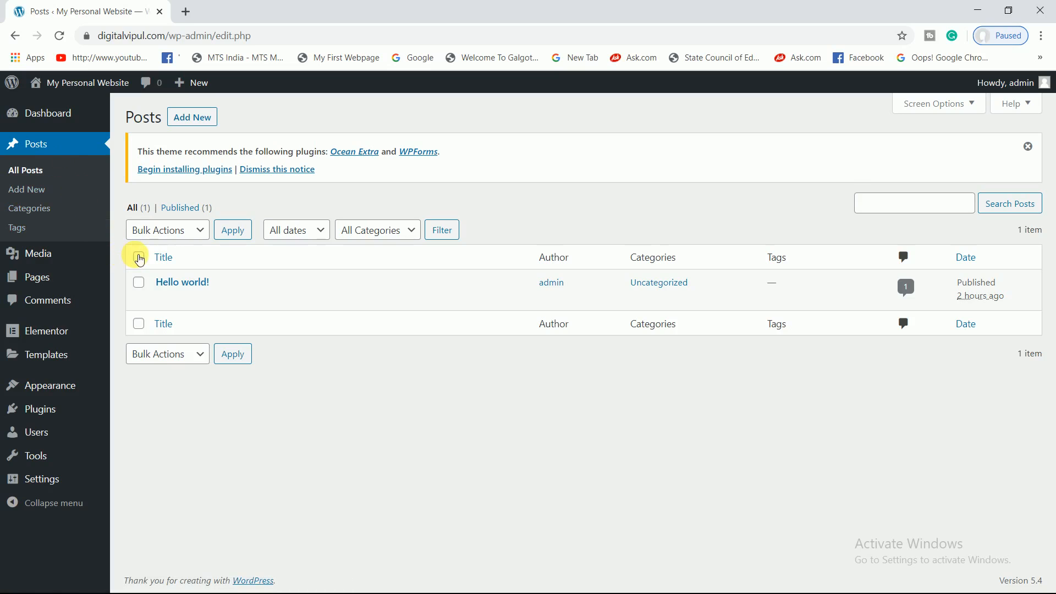
- Move all posts, including Hello world!, to the trash with a bulk action
left_click(138, 258)
left_click(172, 238)
left_click(164, 274)
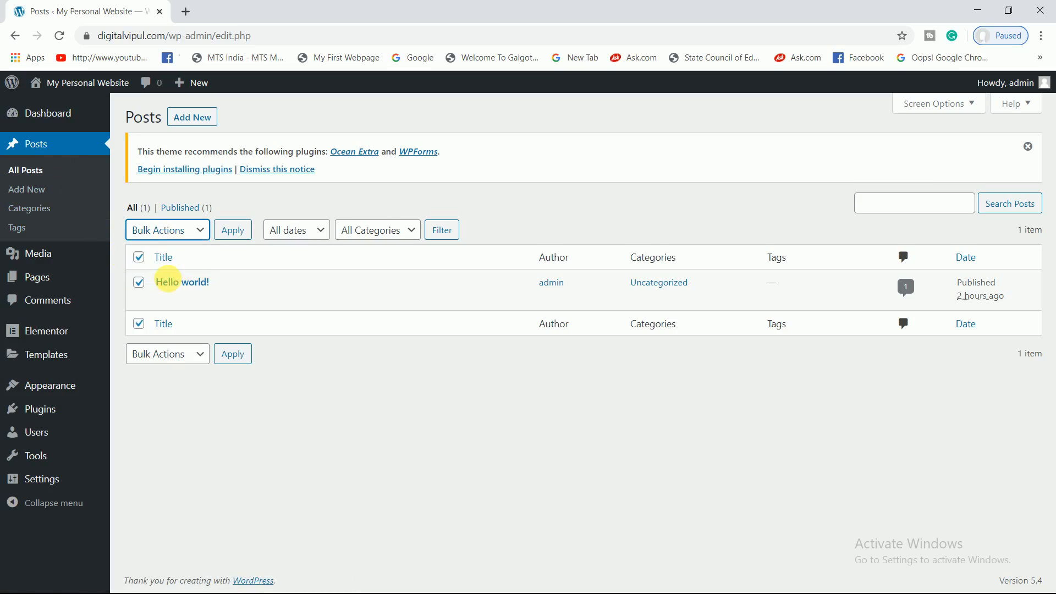
left_click(231, 234)
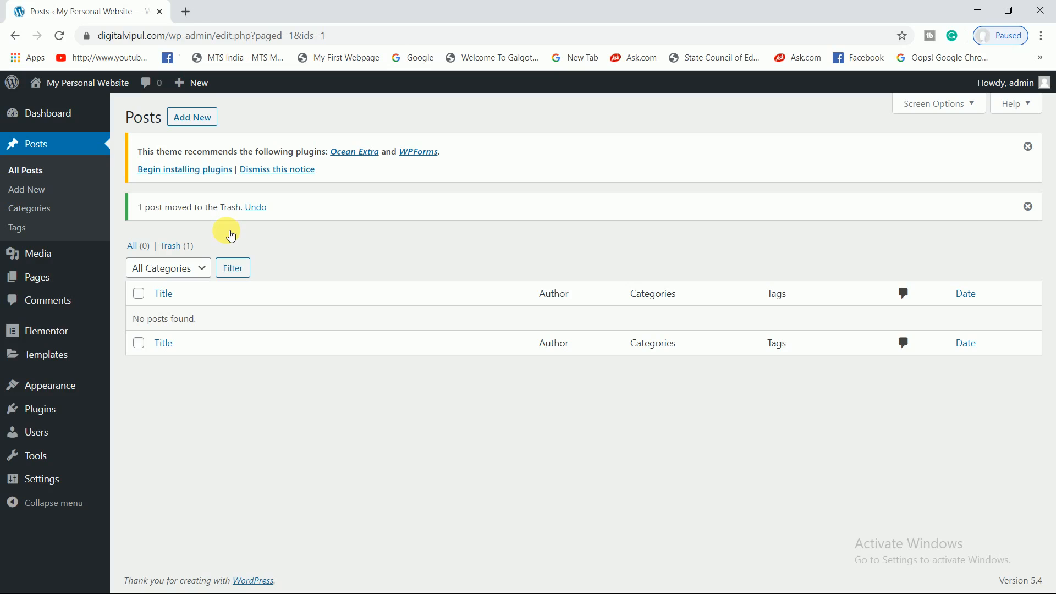
- Empty the Trash by permanently deleting the Hello world! post
left_click(165, 268)
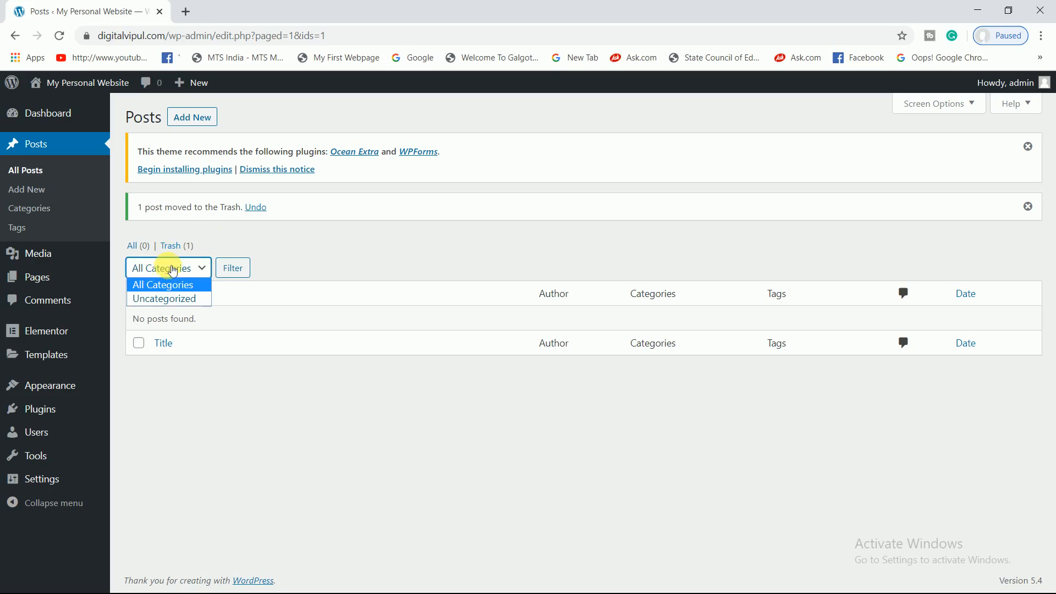
left_click(291, 249)
left_click(187, 249)
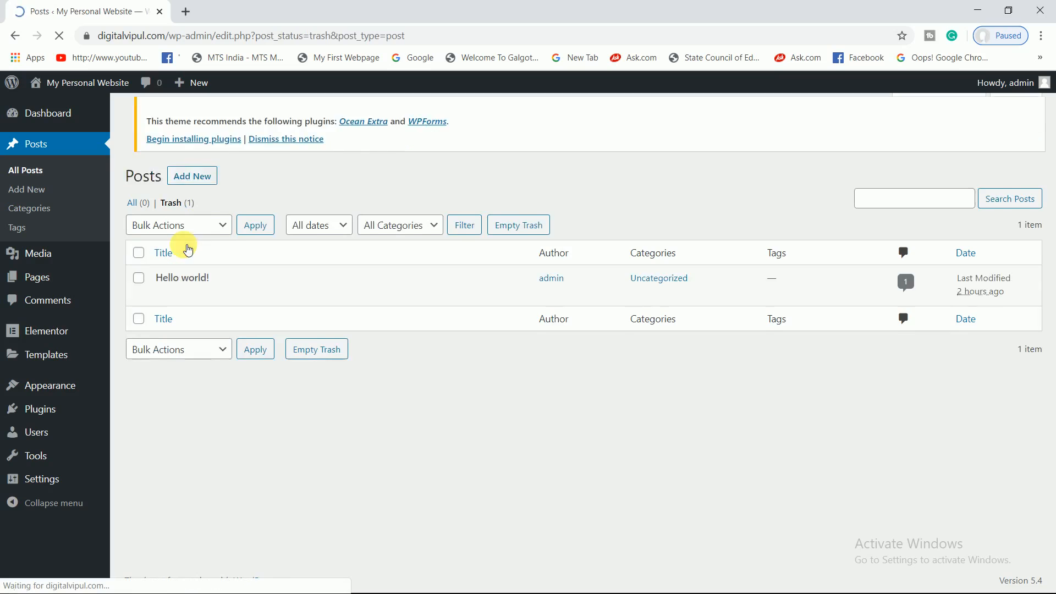
left_click(139, 257)
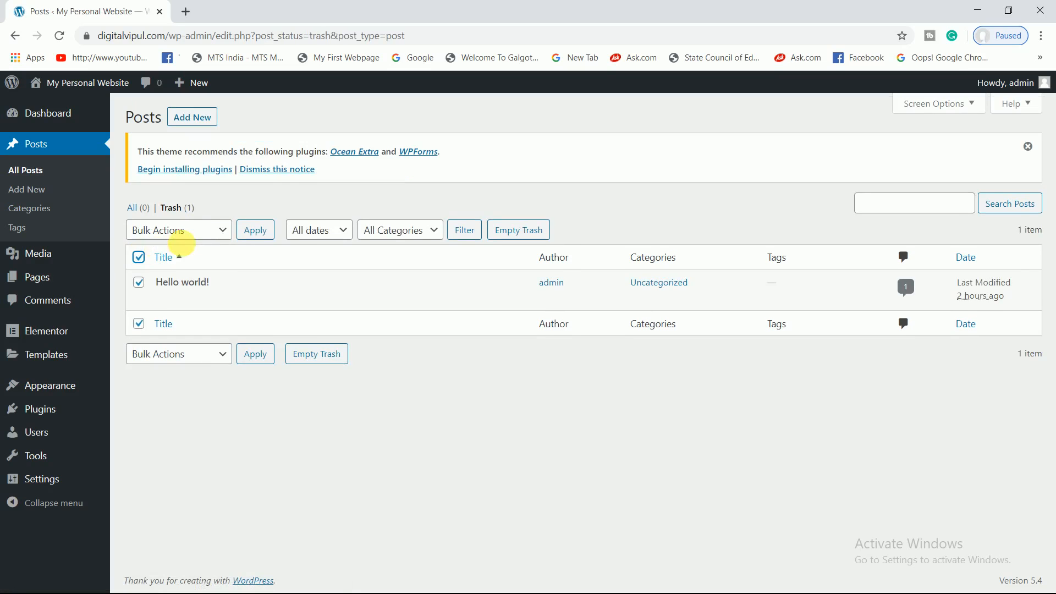
left_click(233, 239)
left_click(178, 274)
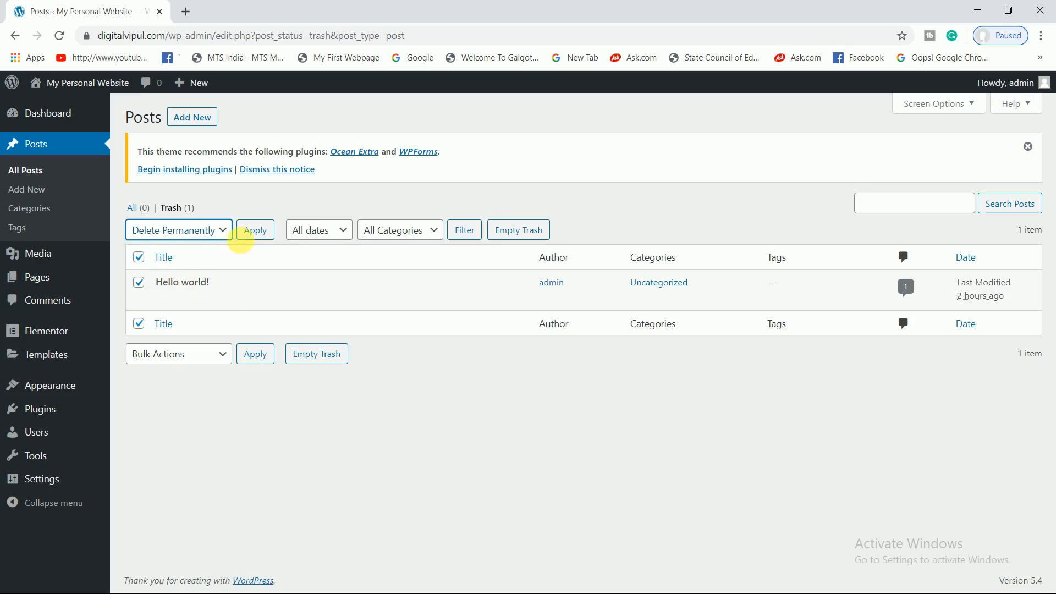
left_click(253, 235)
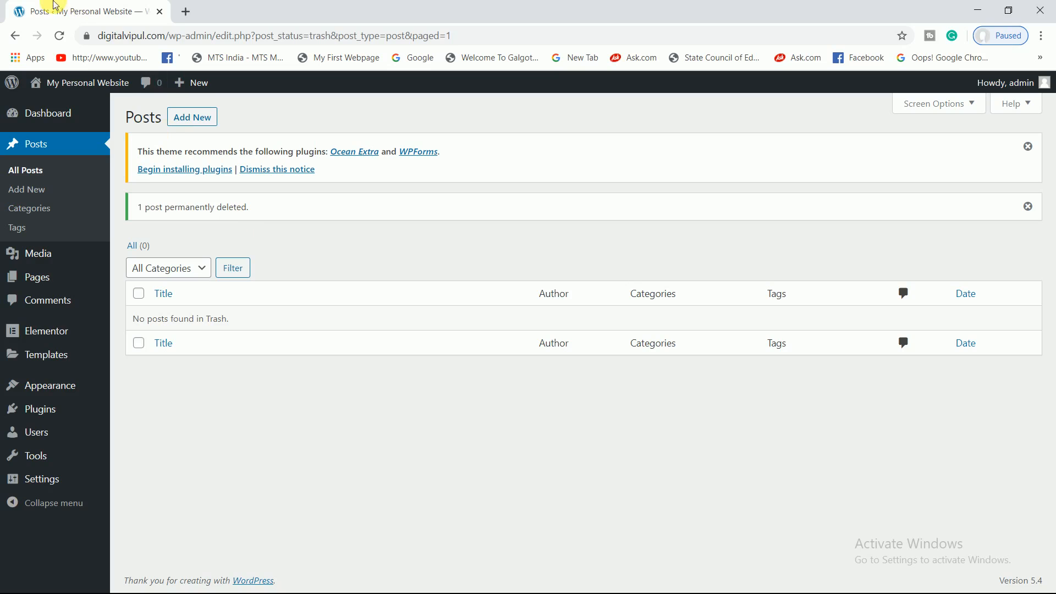
- Visit the public homepage, then launch the Customizer with OceanWP active
mouse_move(66, 82)
left_click(60, 107)
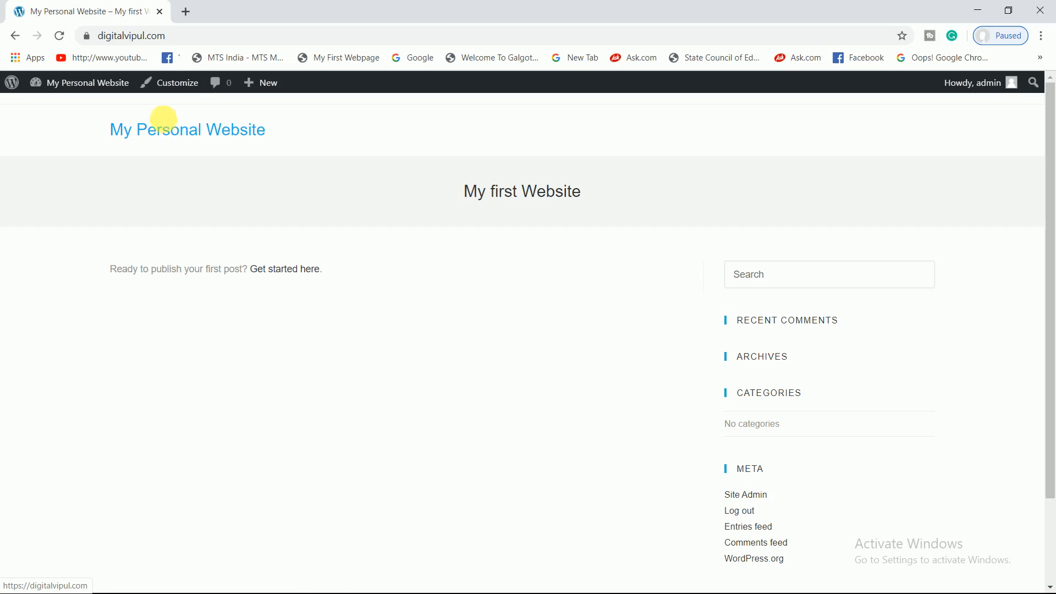
left_click(171, 88)
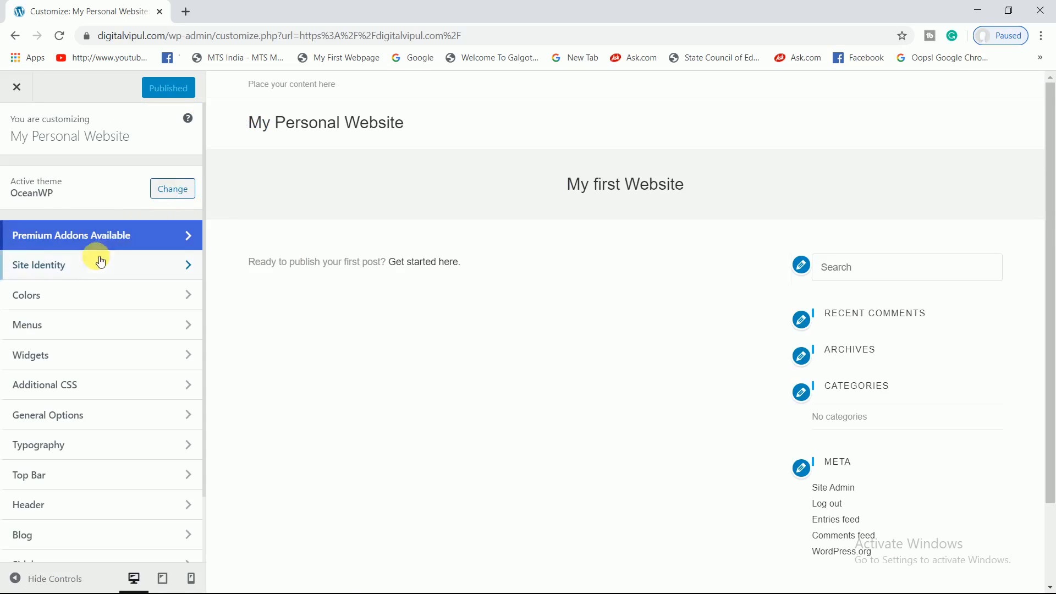
- Change the site title to 'Digital Vipul' under Site Identity
left_click(84, 266)
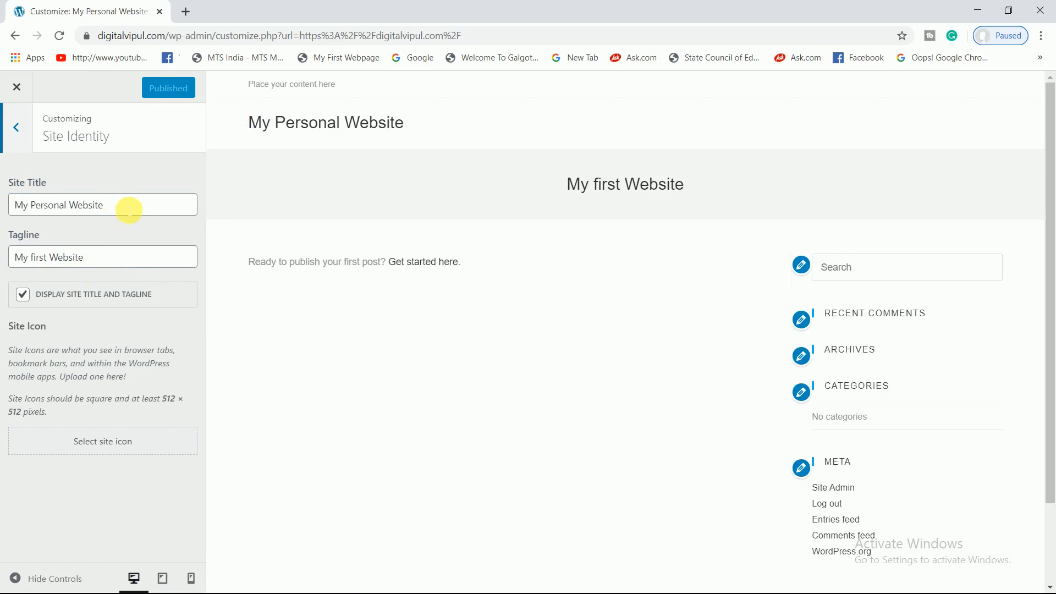
triple_click(132, 207)
key("BackSpace")
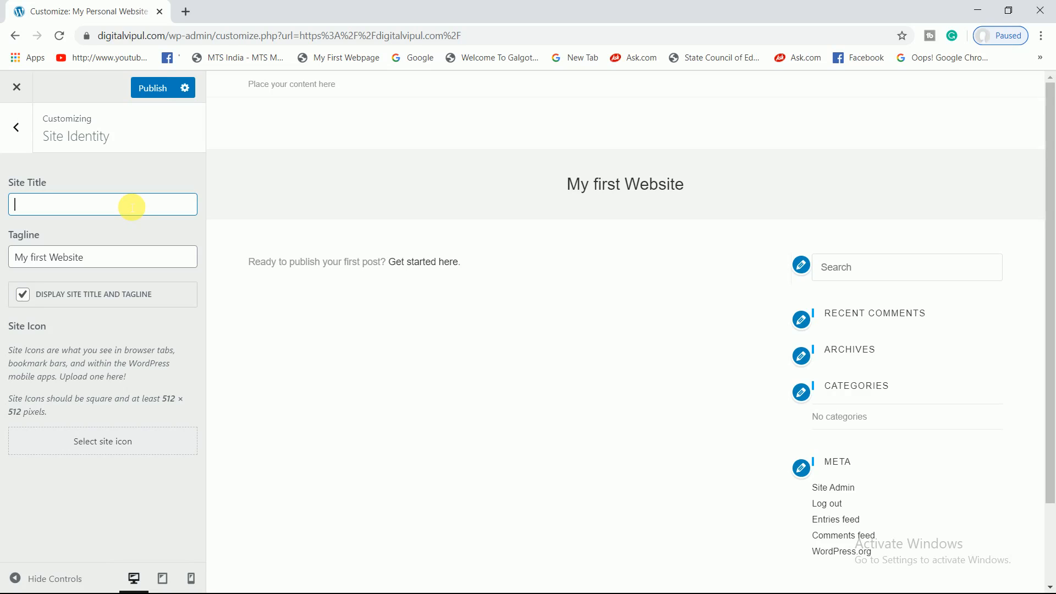
type("Digital ")
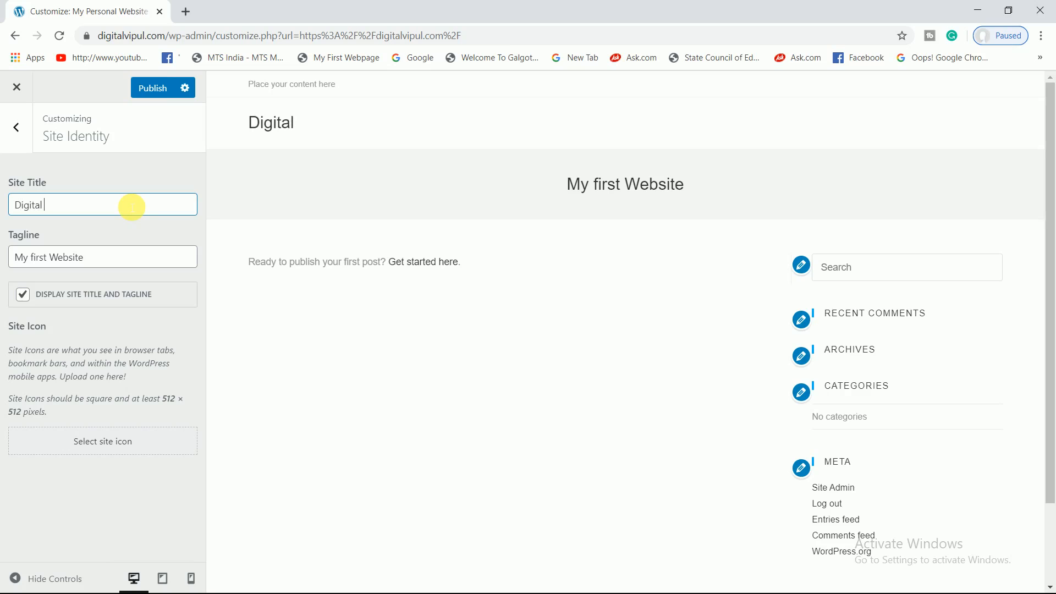
type("Vipul")
- Replace the tagline with 'All about Digital Marketing' and publish the changes
left_click(130, 261)
key("ctrl+a")
key("BackSpace")
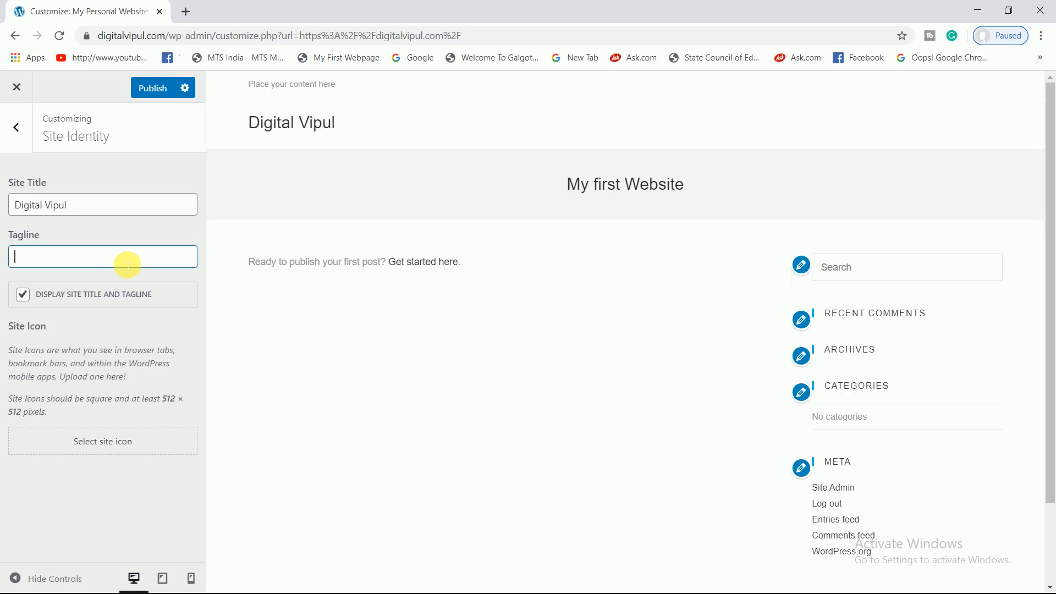
type("All about Digital Marketing")
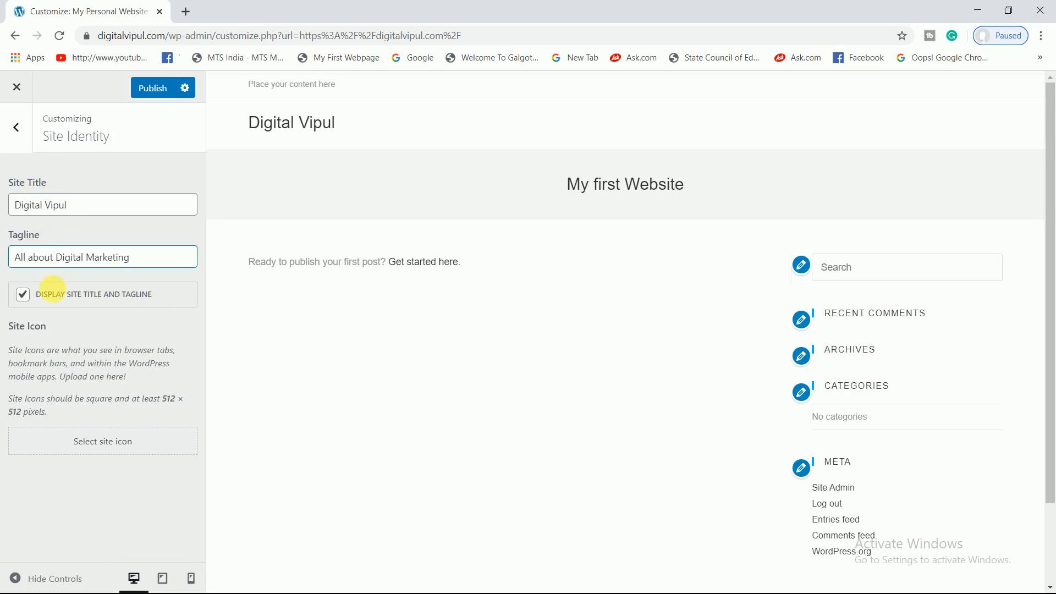
left_click(160, 88)
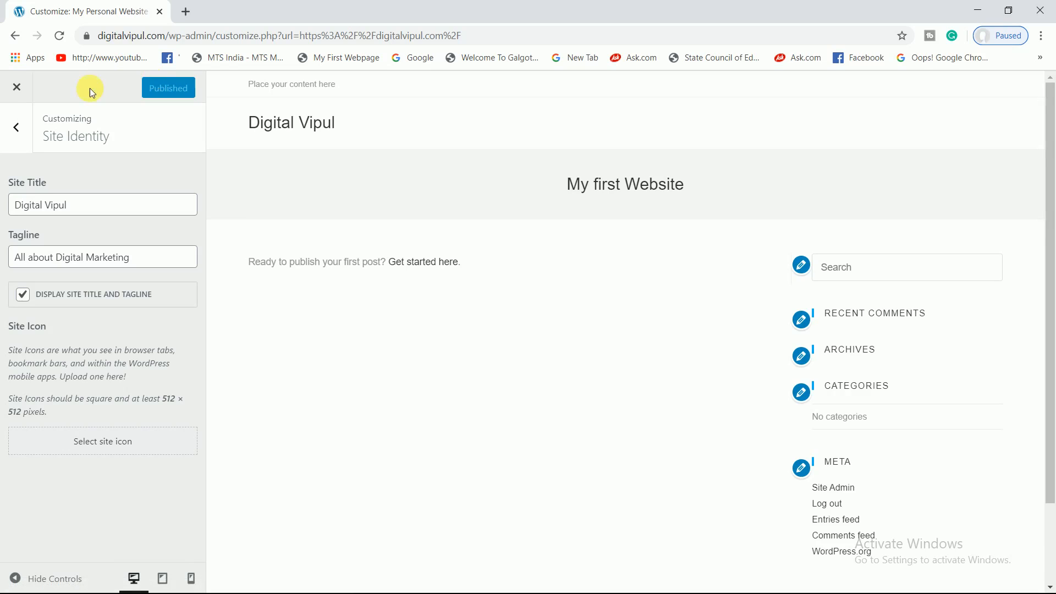
- Close the Customizer and return to the admin area, now named Digital Vipul
left_click(16, 128)
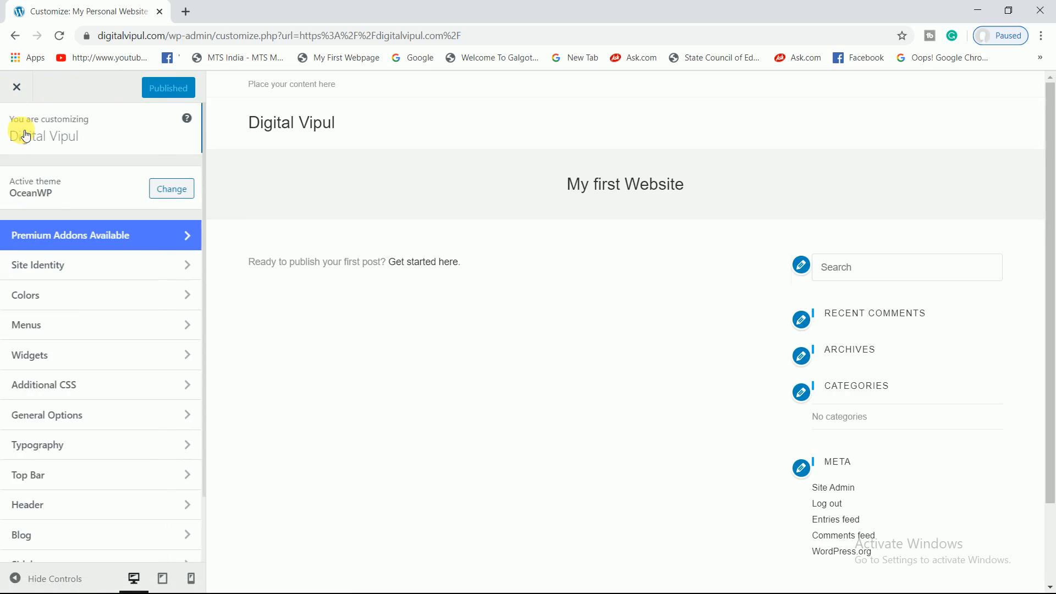
left_click(24, 91)
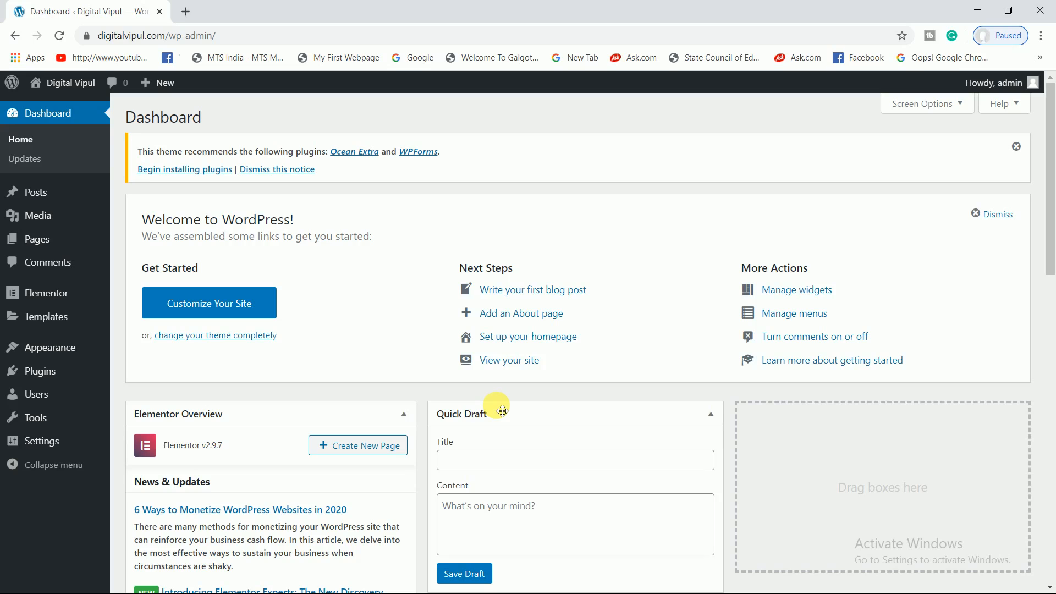
key("F12")
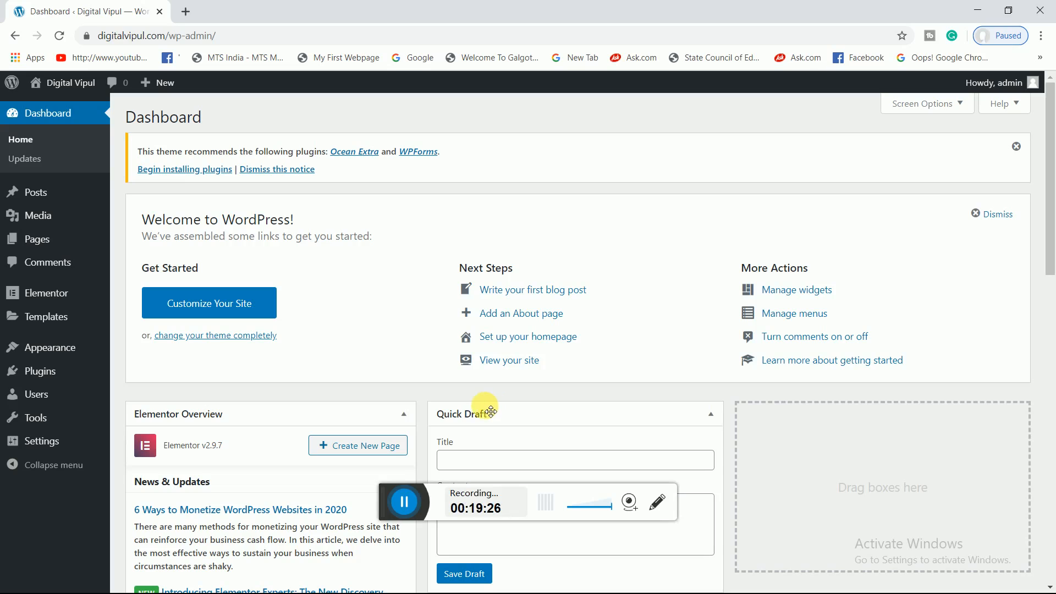